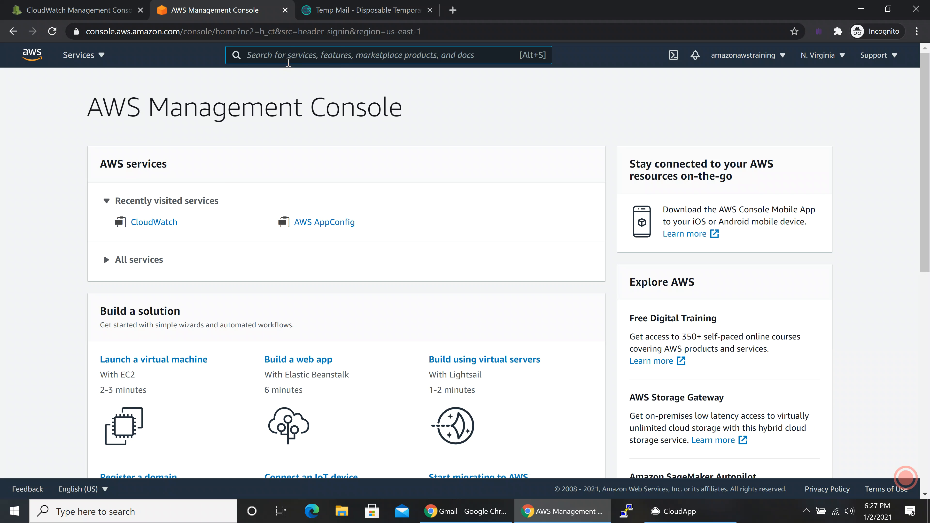
Search the console for 'cloudwatch' and open the CloudWatch service overview.
type("cloud9")
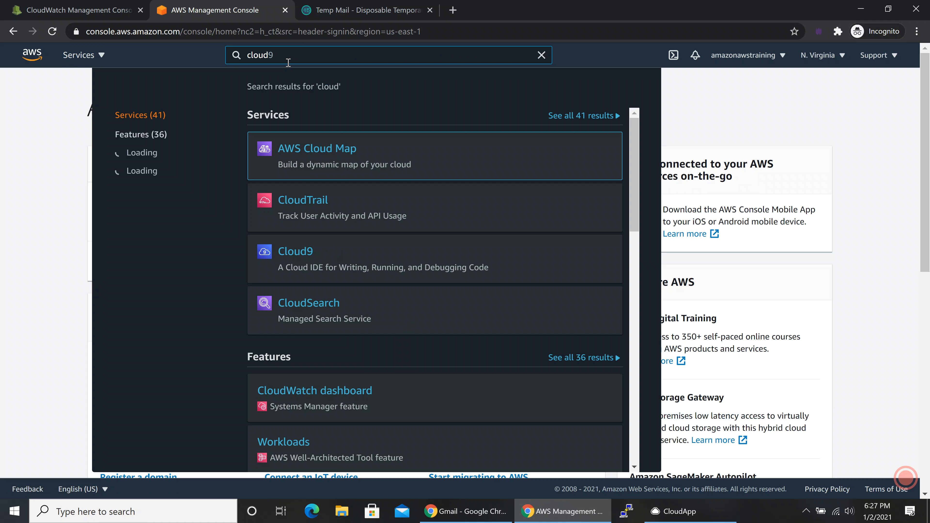
key("BackSpace")
type("watch")
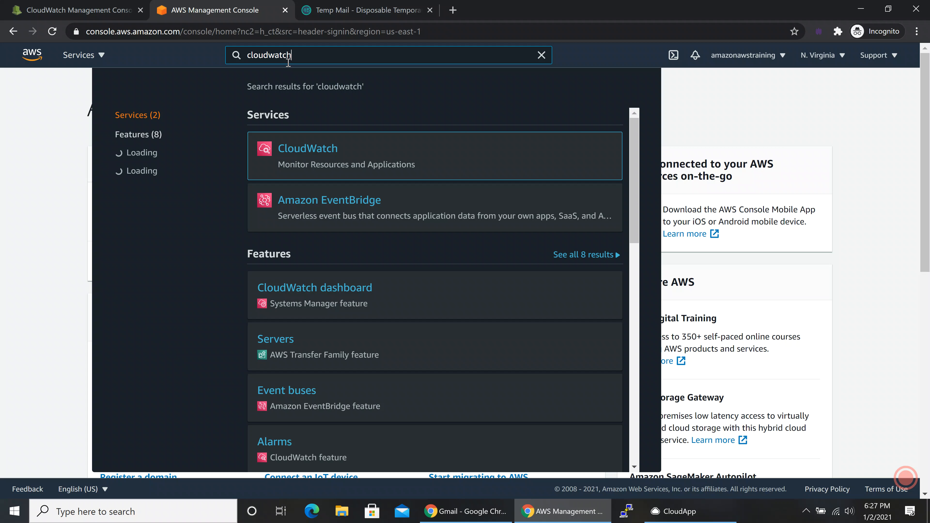
left_click(303, 153)
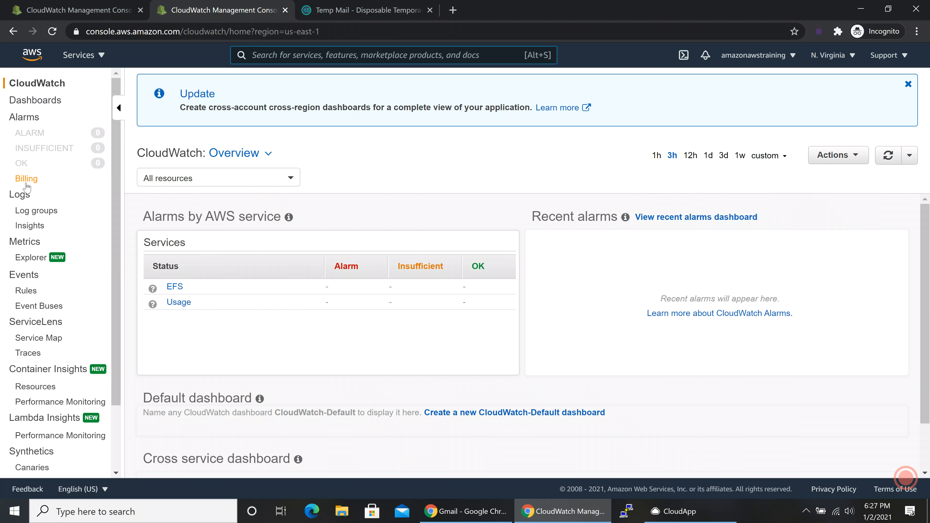
Open the Billing alarms list under Alarms, which shows 0 alarms.
left_click(26, 185)
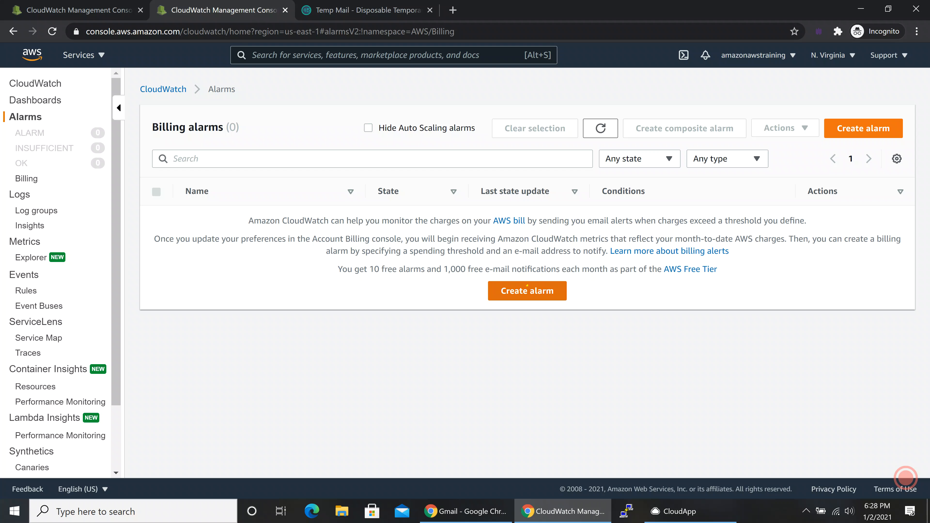
Start a new alarm and review its AWS/Billing namespace, EstimatedCharges metric and USD currency.
left_click(527, 290)
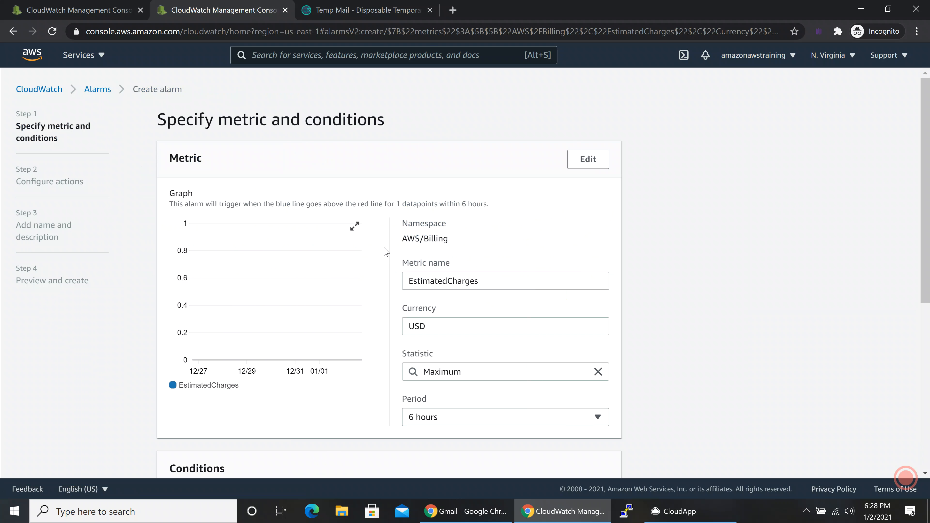
scroll(311, 247, "down", 5)
scroll(310, 245, "up", 4)
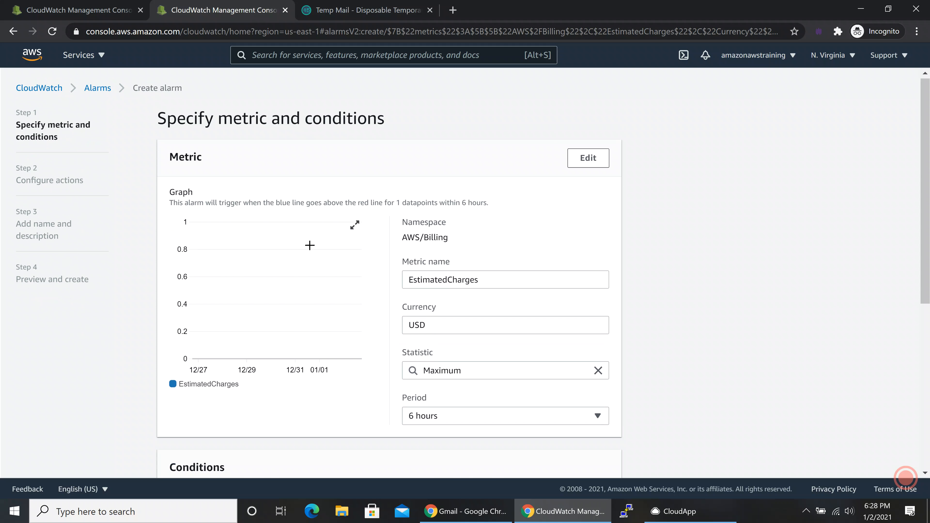
scroll(310, 245, "down", 5)
scroll(310, 245, "up", 3)
scroll(439, 194, "up", 3)
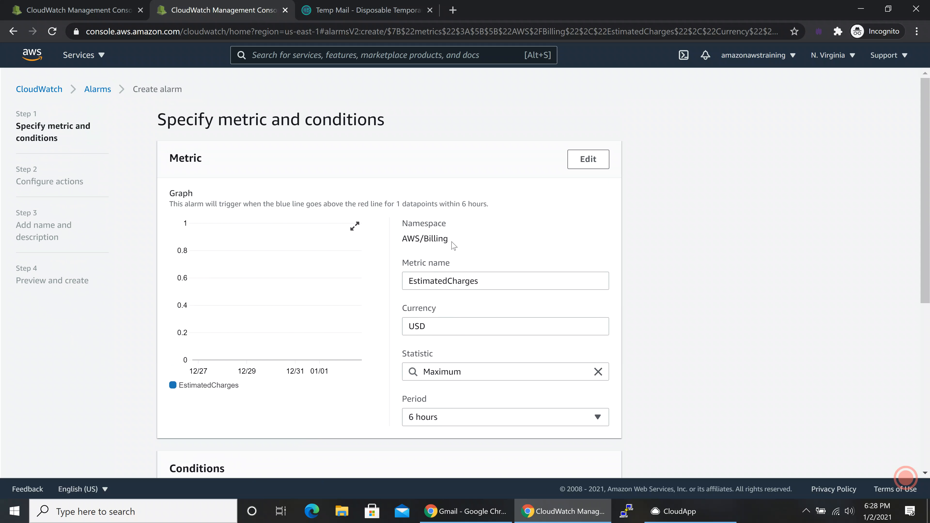
triple_click(443, 239)
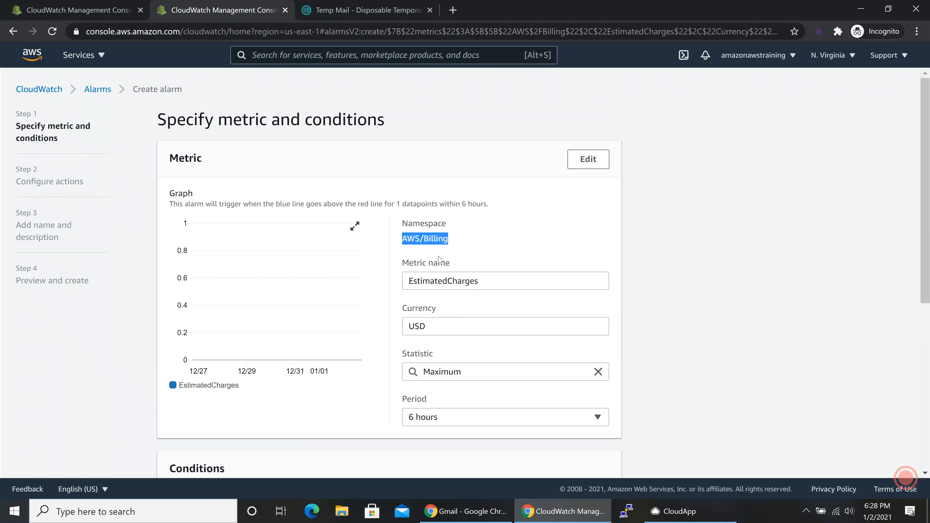
scroll(439, 256, "down", 2)
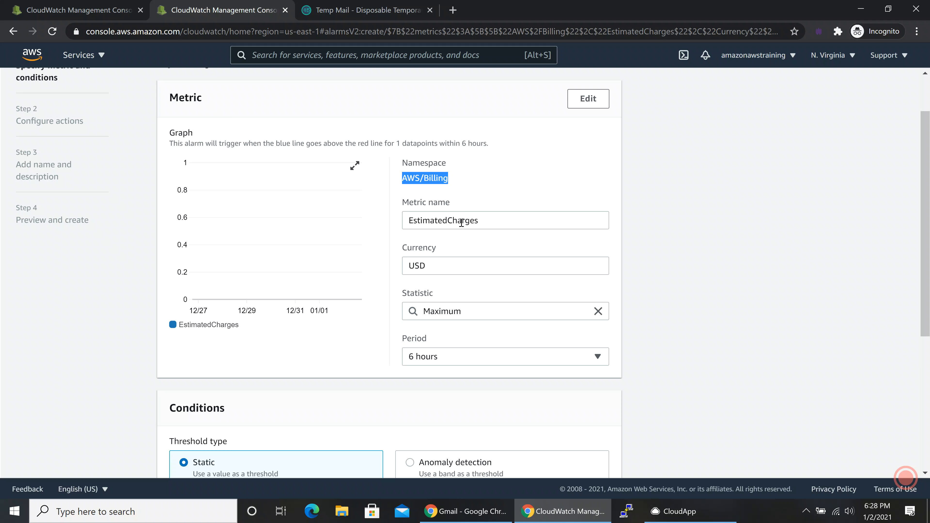
left_click_drag(494, 224, 414, 221)
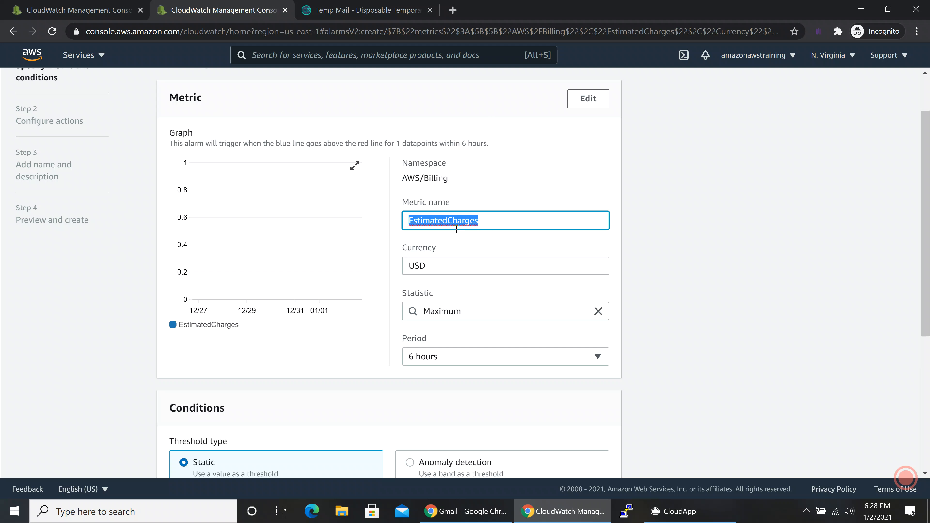
scroll(460, 250, "down", 2)
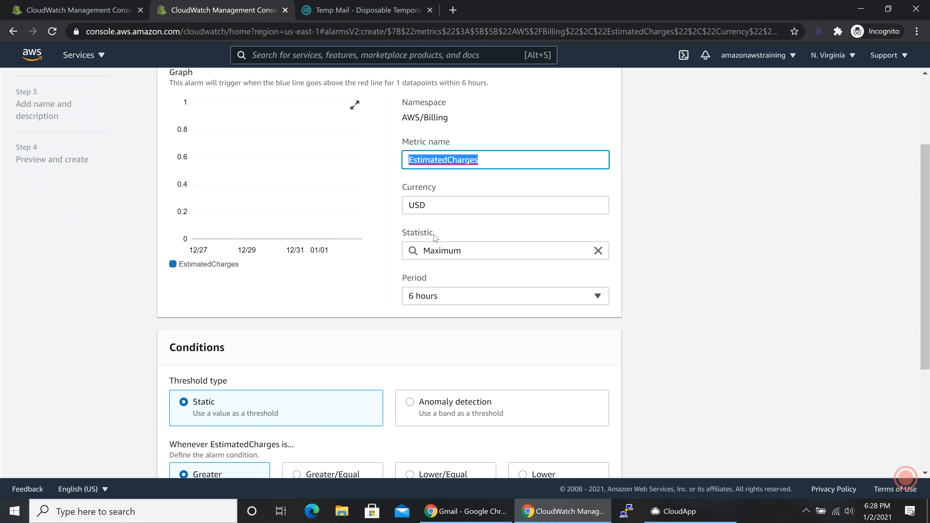
left_click(462, 208)
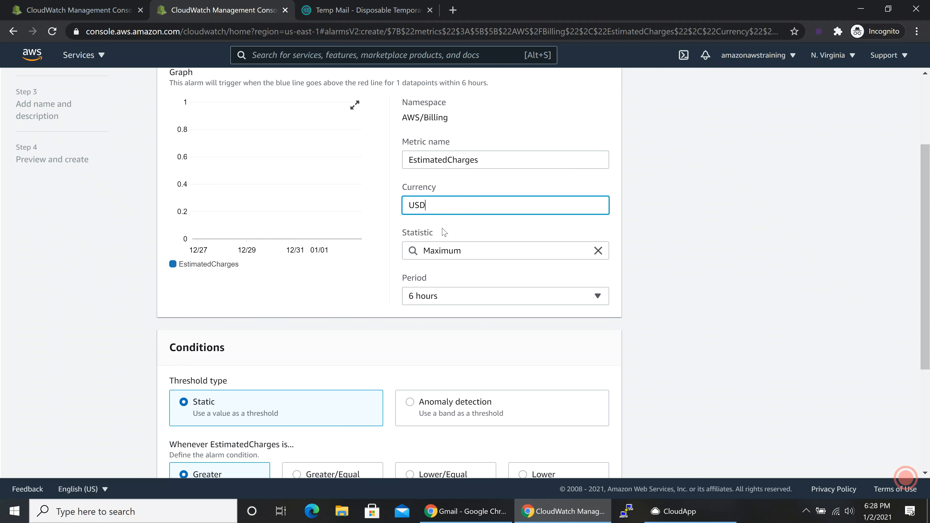
scroll(443, 235, "down", 2)
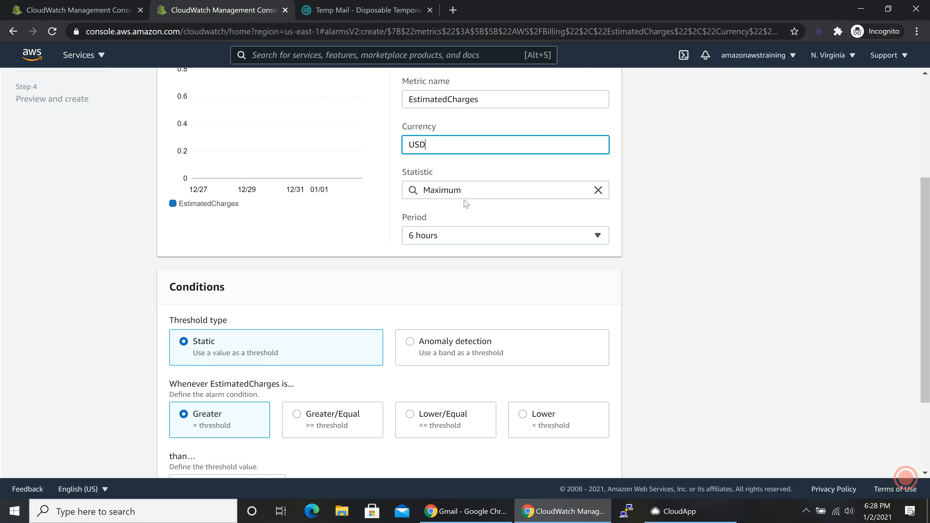
scroll(452, 235, "down", 2)
left_click(435, 182)
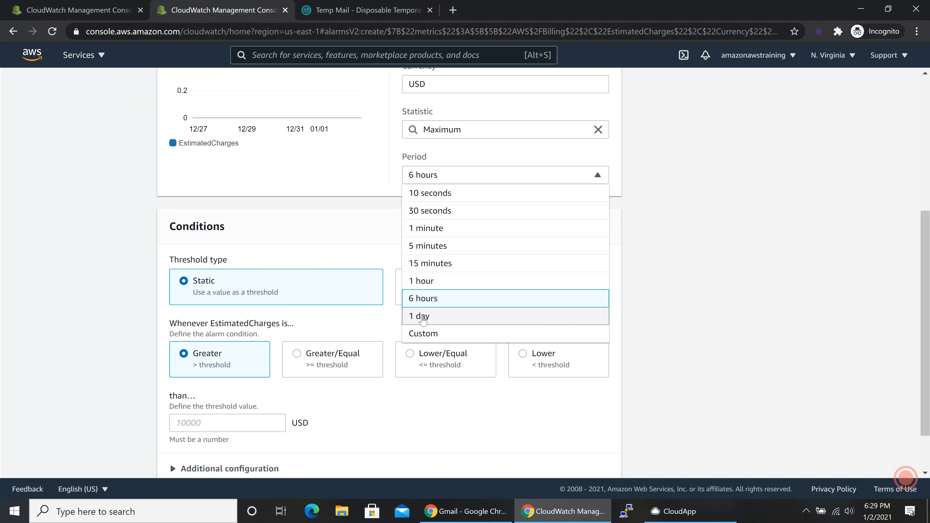
Change the alarm period to 1 day, then correct it to 1 hour.
left_click(435, 316)
scroll(299, 271, "down", 3)
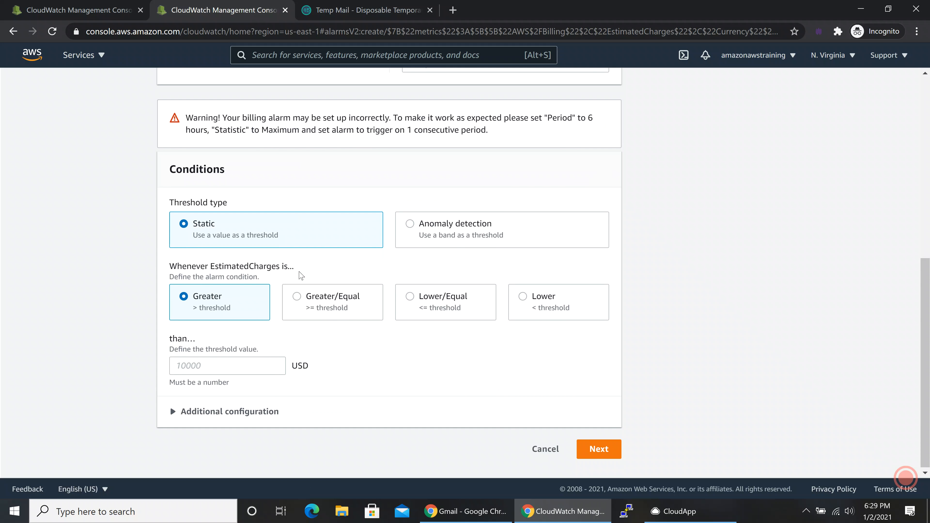
scroll(299, 271, "up", 3)
left_click(439, 185)
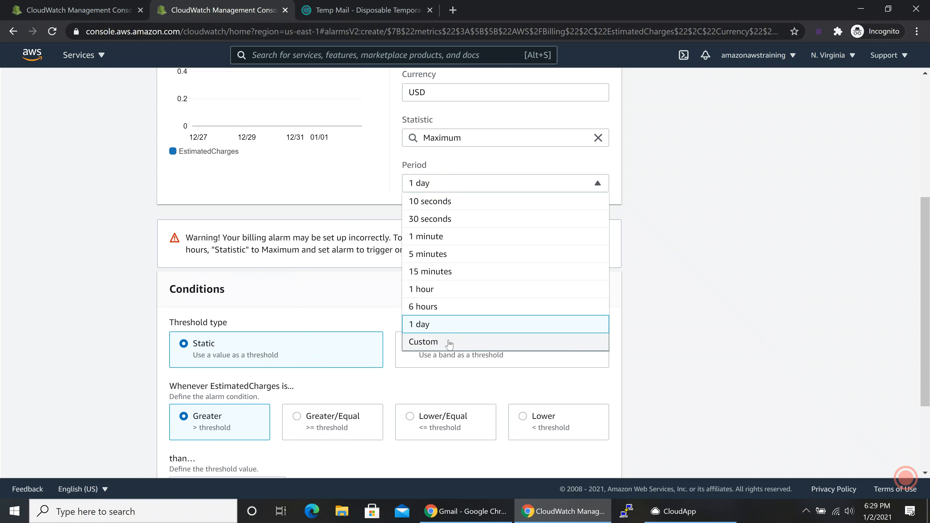
left_click(446, 289)
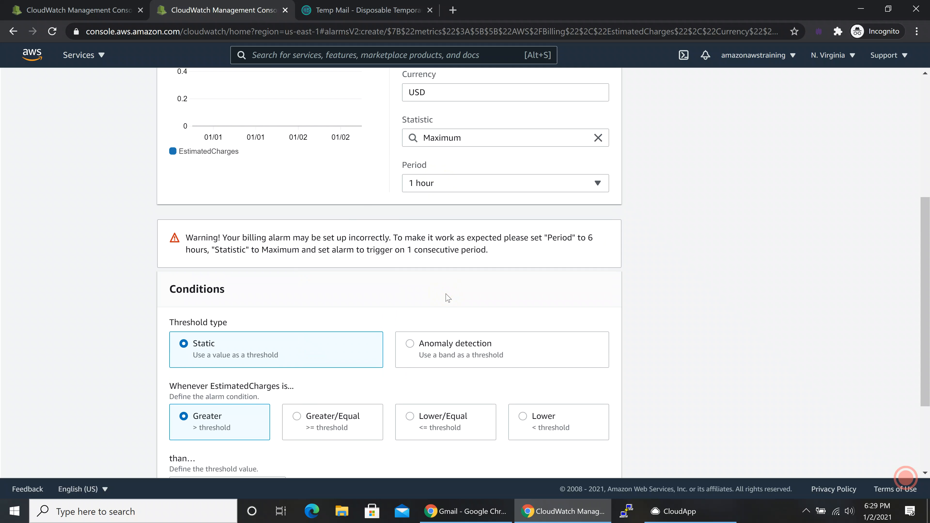
scroll(439, 301, "up", 3)
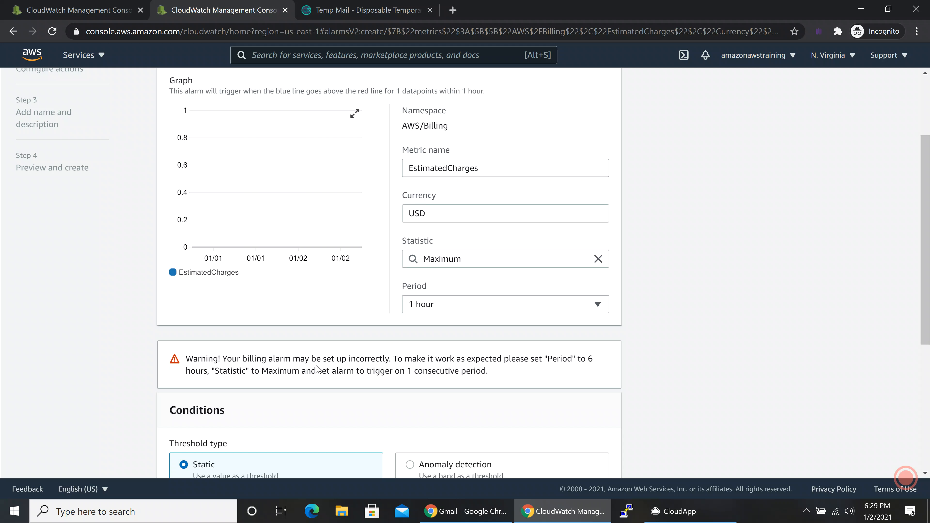
Leave the alarm's threshold type set to Static.
scroll(318, 365, "down", 1)
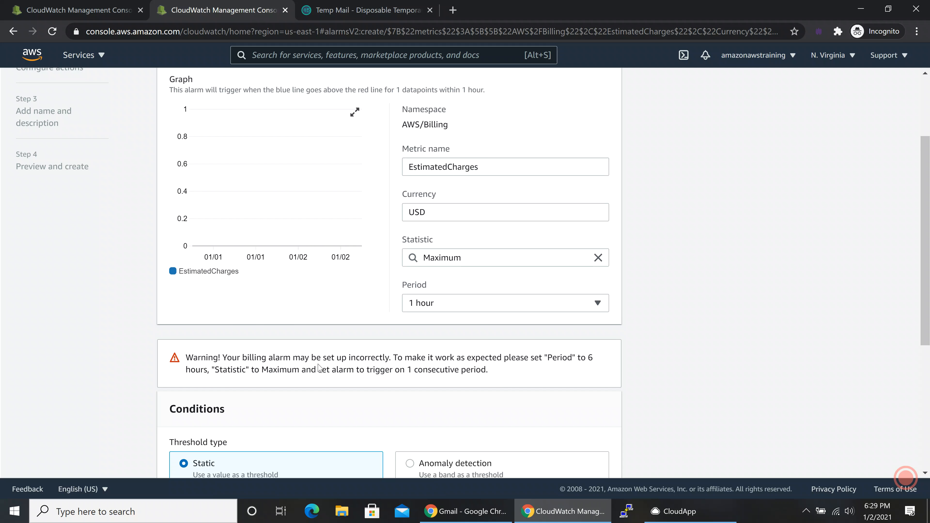
scroll(318, 367, "down", 5)
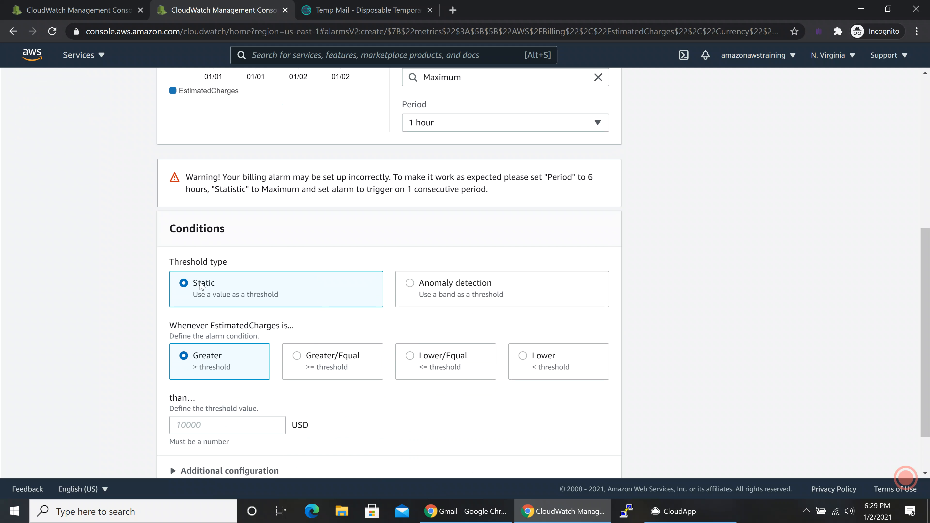
left_click_drag(228, 262, 159, 262)
left_click(280, 288)
scroll(389, 272, "down", 1)
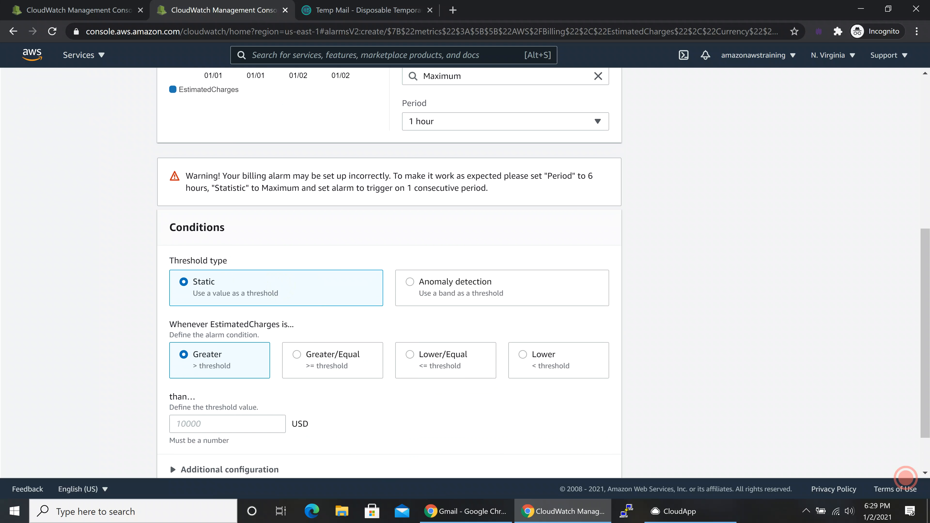
scroll(389, 272, "down", 2)
scroll(170, 405, "up", 2)
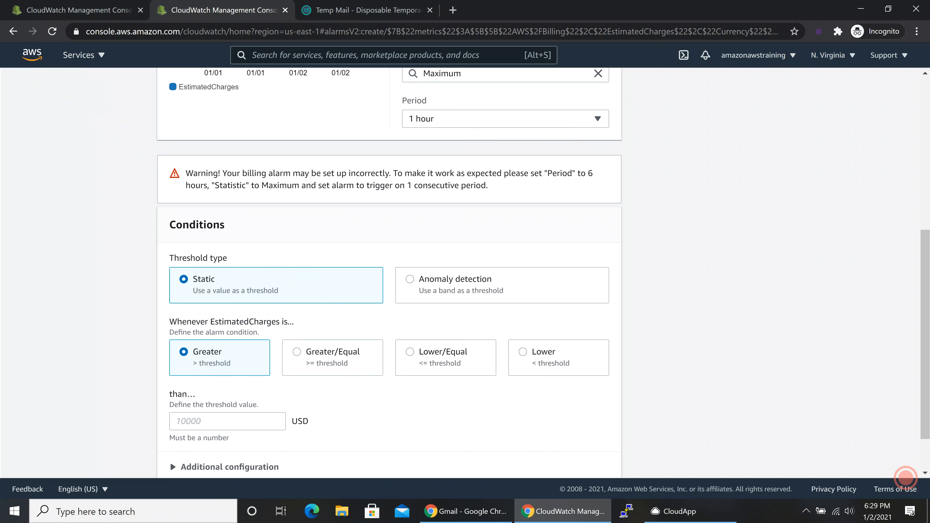
scroll(169, 404, "down", 2)
Set a Greater-than threshold of 10 USD and continue to Configure actions.
left_click(239, 358)
type("10")
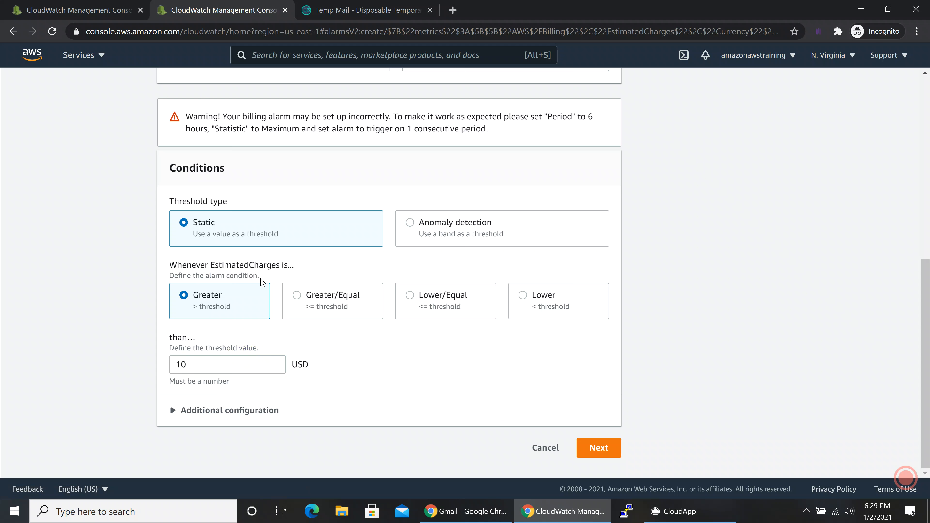
scroll(285, 275, "up", 5)
scroll(344, 271, "down", 5)
left_click(594, 448)
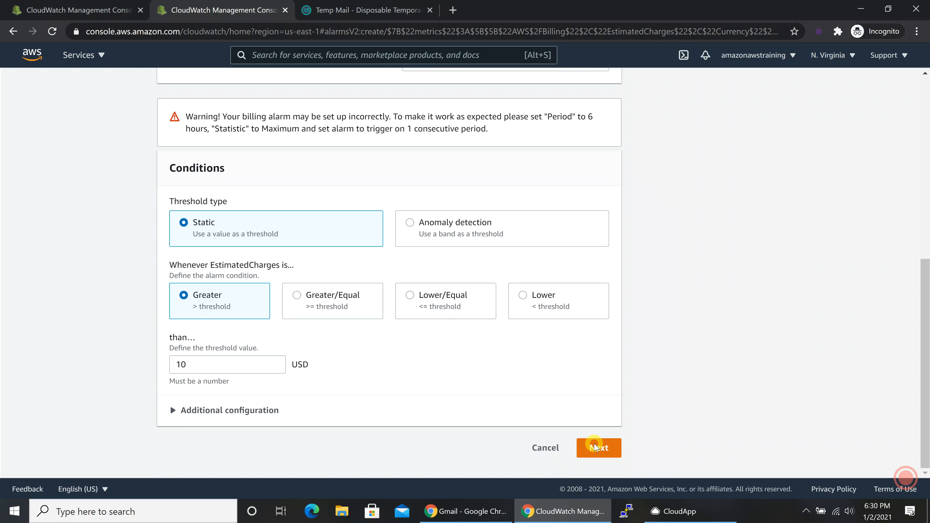
scroll(301, 349, "up", 8)
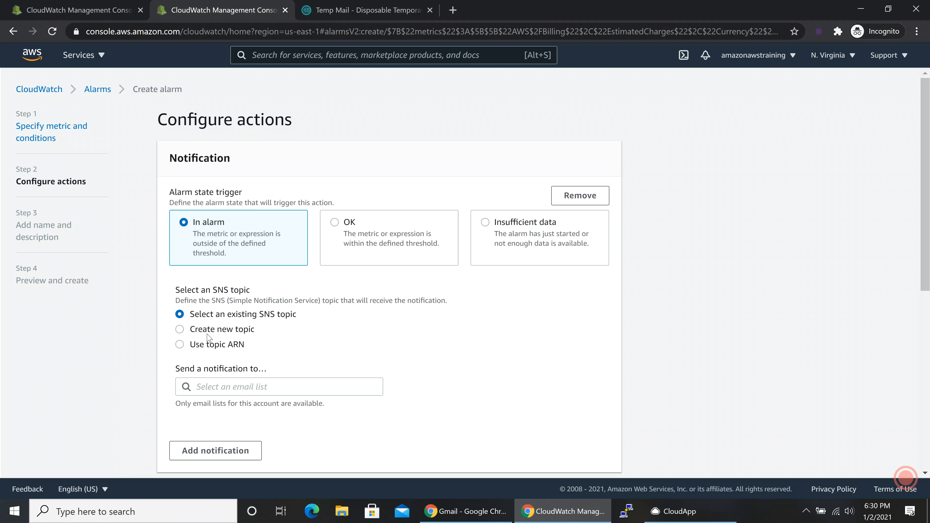
Choose a new SNS topic named 'Billing' and get ready to enter its email endpoint.
left_click(180, 330)
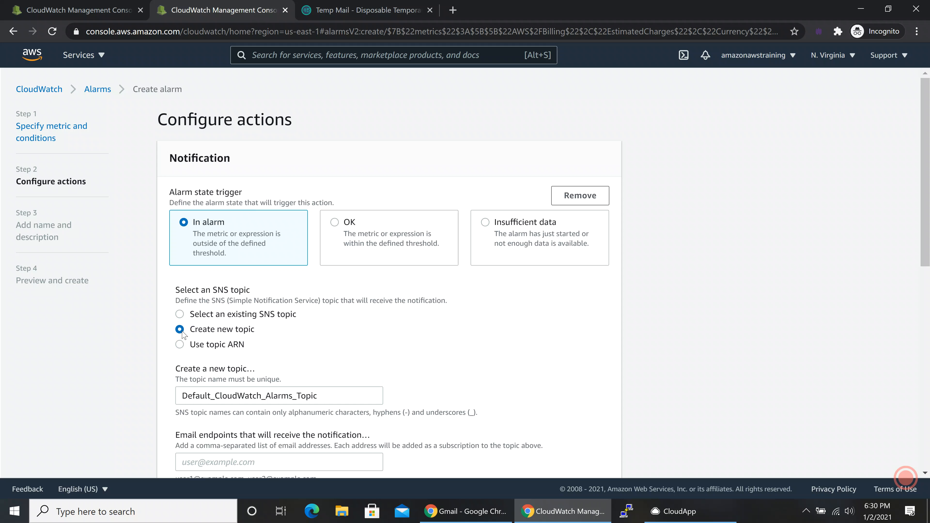
scroll(278, 349, "down", 2)
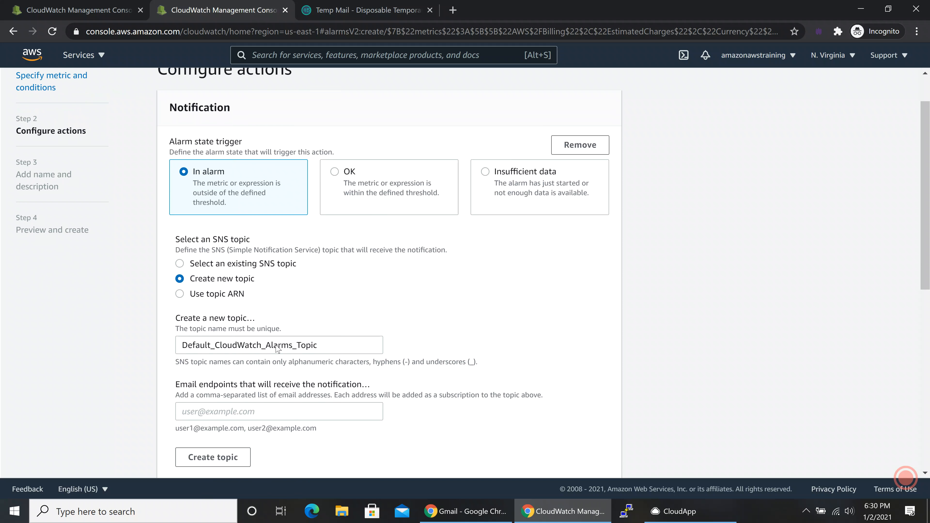
left_click_drag(330, 336, 177, 337)
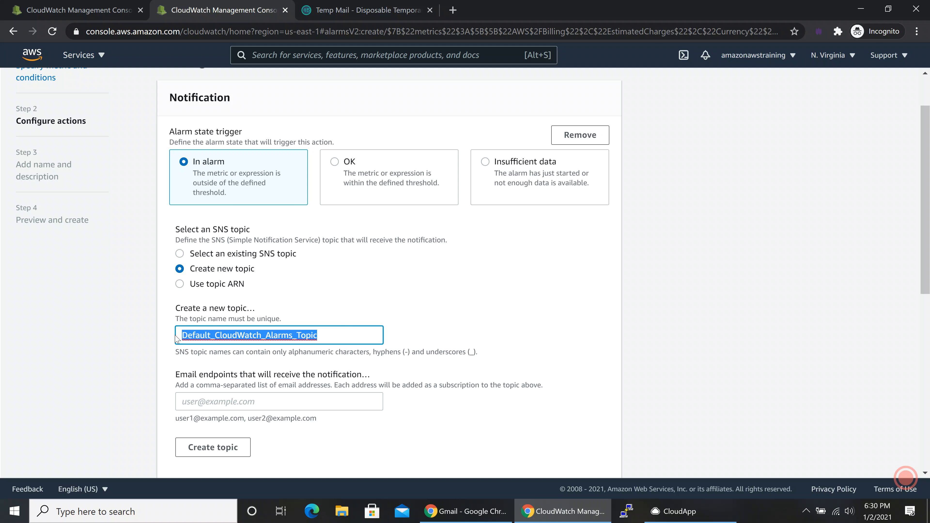
type("Billing")
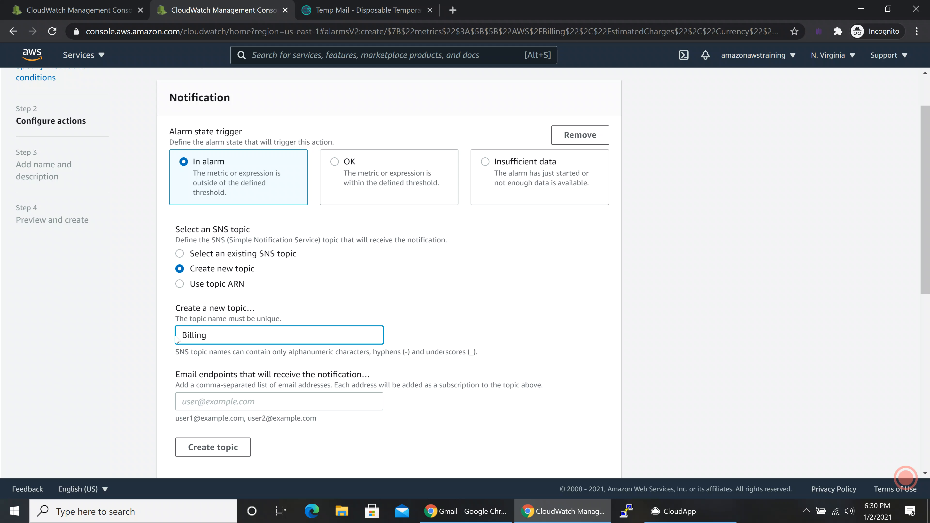
scroll(177, 339, "down", 3)
left_click(242, 283)
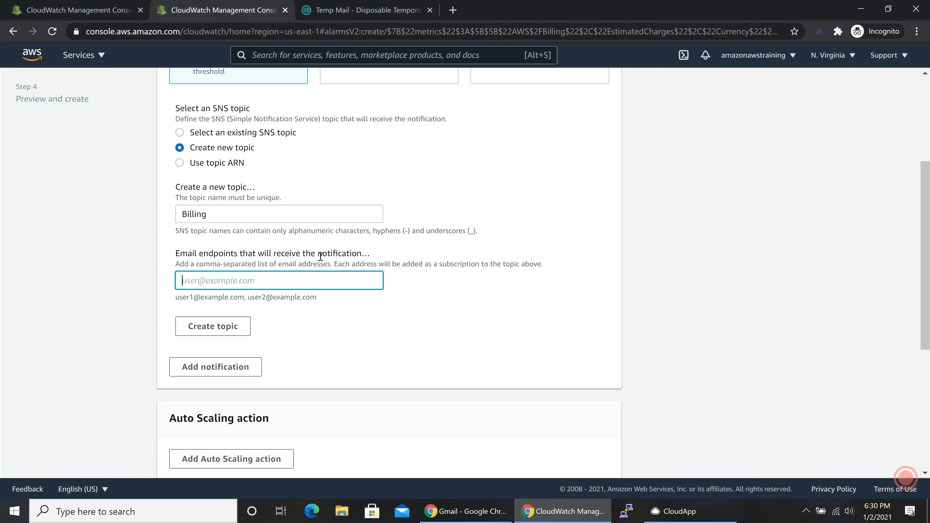
left_click(362, 11)
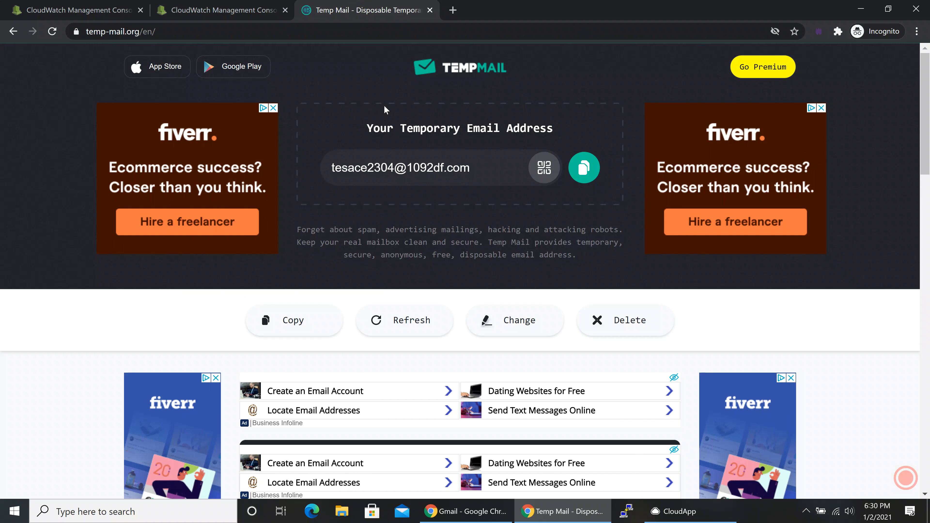
Copy the disposable Temp Mail address and return to the CloudWatch alarm tab.
left_click(578, 165)
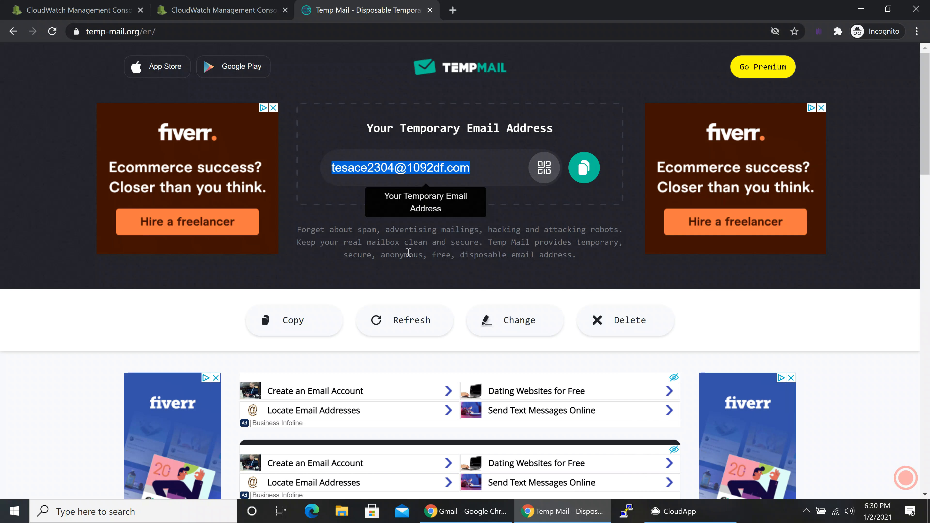
left_click(203, 10)
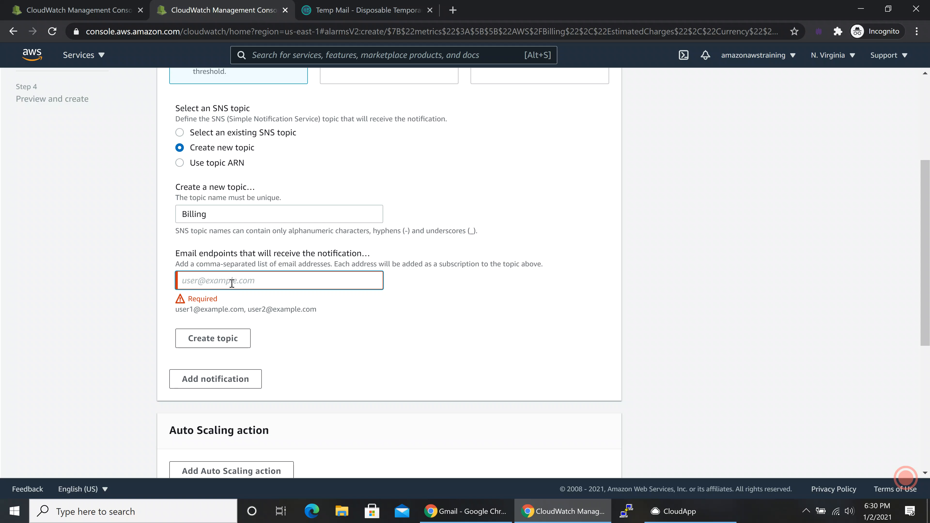
Paste the temporary address as the email endpoint and create the Billing topic.
key("ctrl+v")
left_click(362, 323)
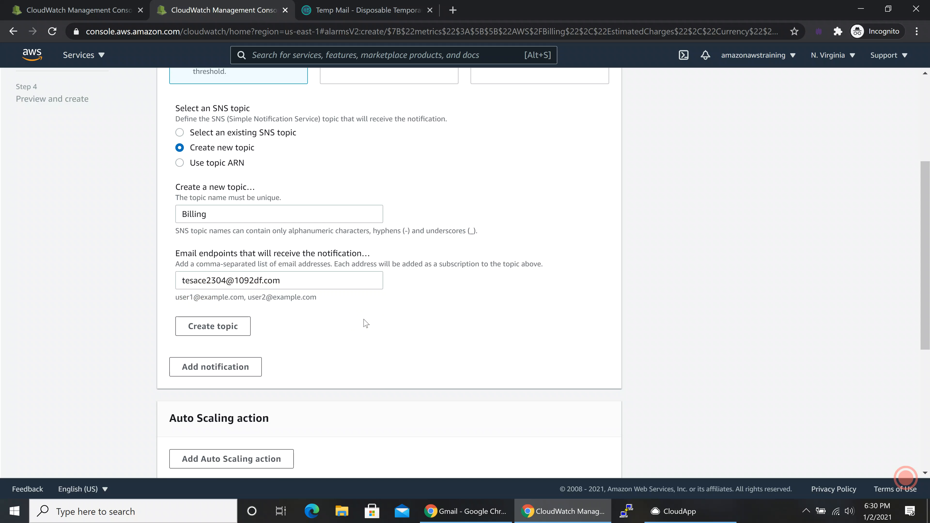
left_click(199, 326)
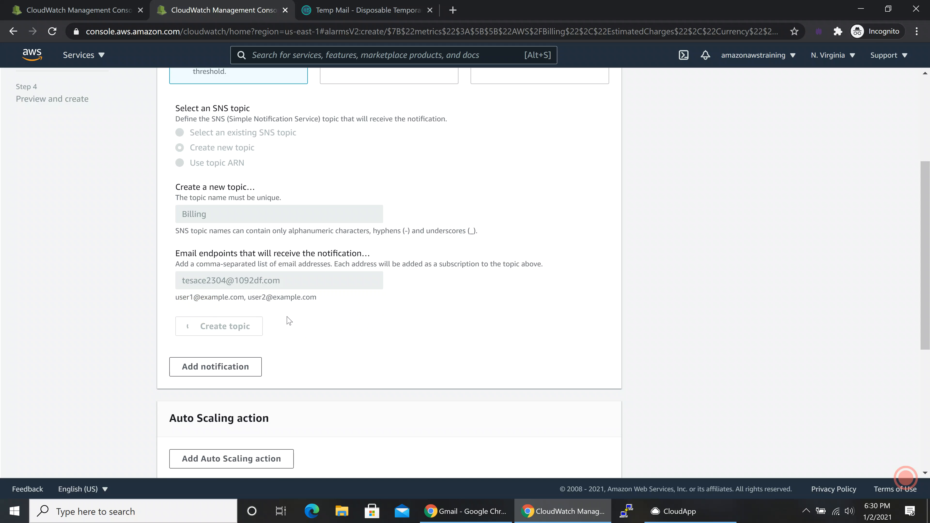
scroll(322, 318, "up", 4)
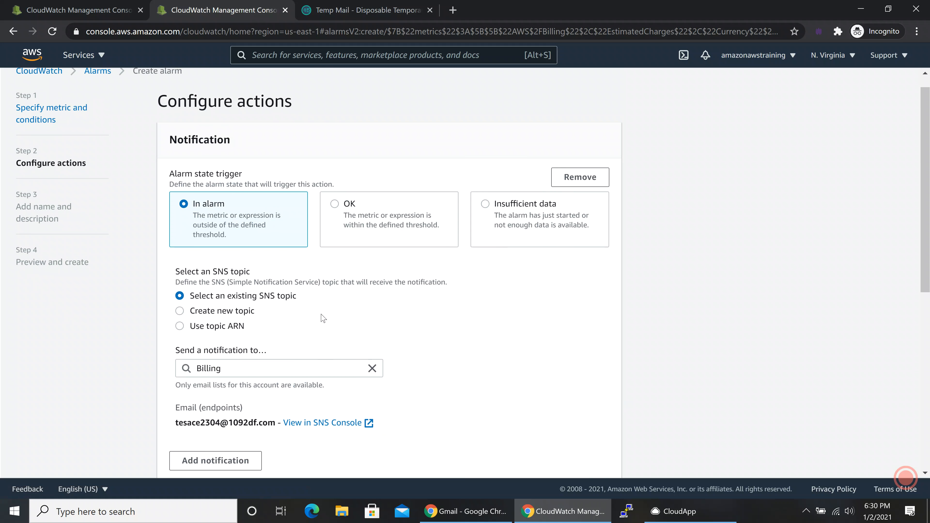
scroll(262, 322, "down", 4)
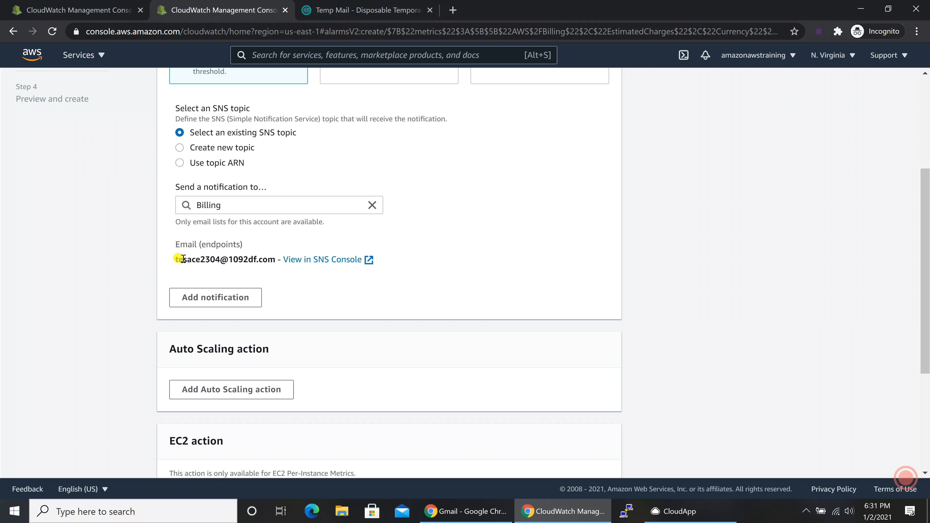
left_click_drag(179, 258, 276, 260)
left_click(297, 273)
scroll(292, 284, "up", 5)
scroll(292, 290, "down", 3)
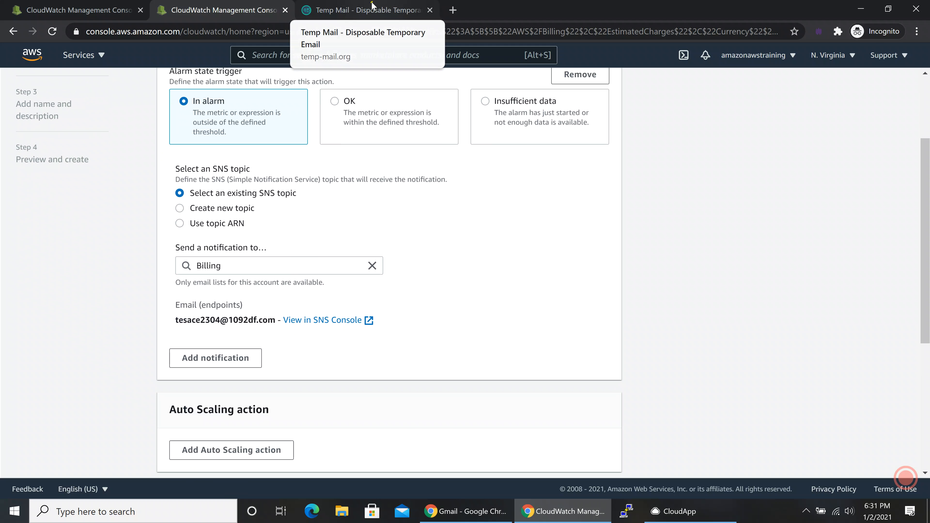
Open the AWS Notifications email in Temp Mail and confirm the Billing subscription.
left_click(371, 10)
scroll(415, 243, "down", 8)
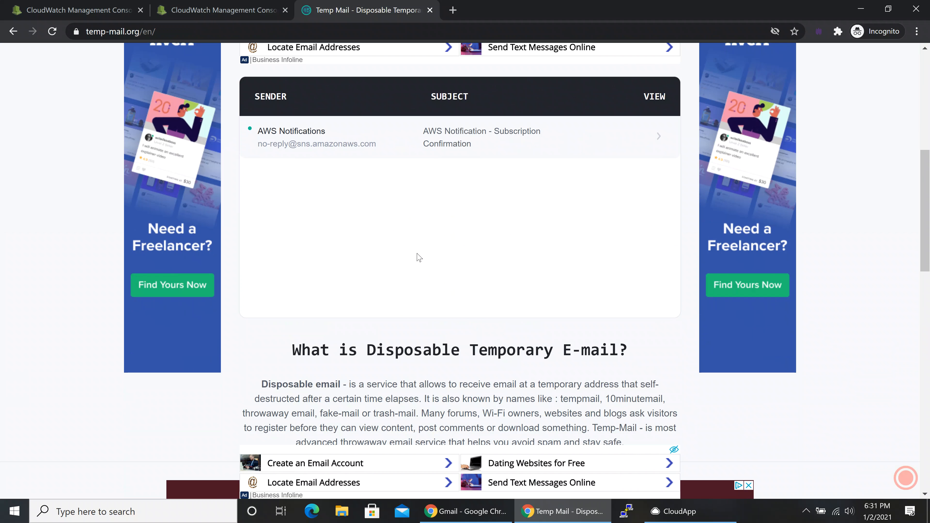
scroll(415, 253, "up", 6)
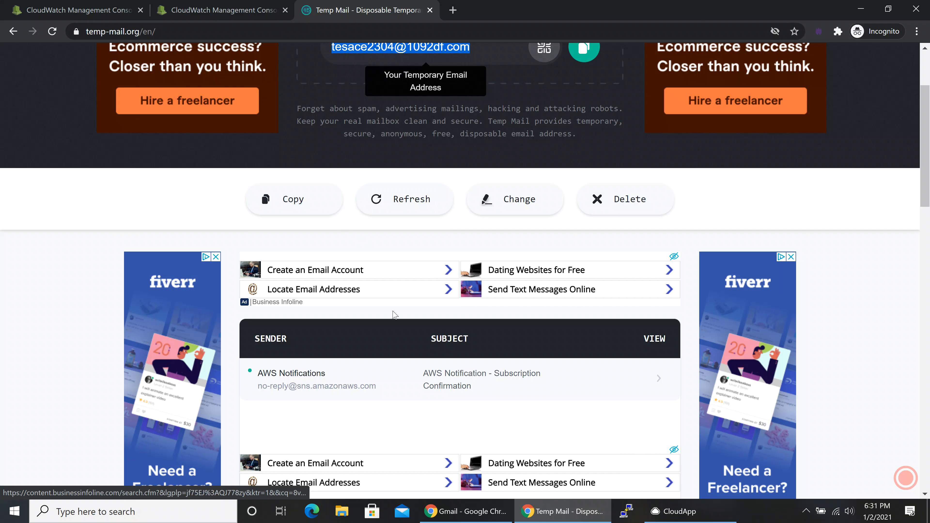
scroll(375, 343, "down", 3)
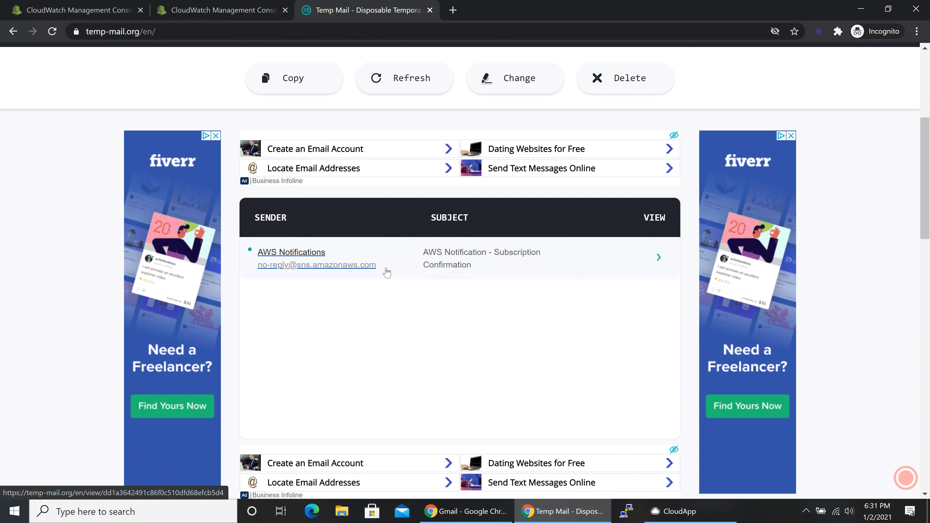
left_click(466, 259)
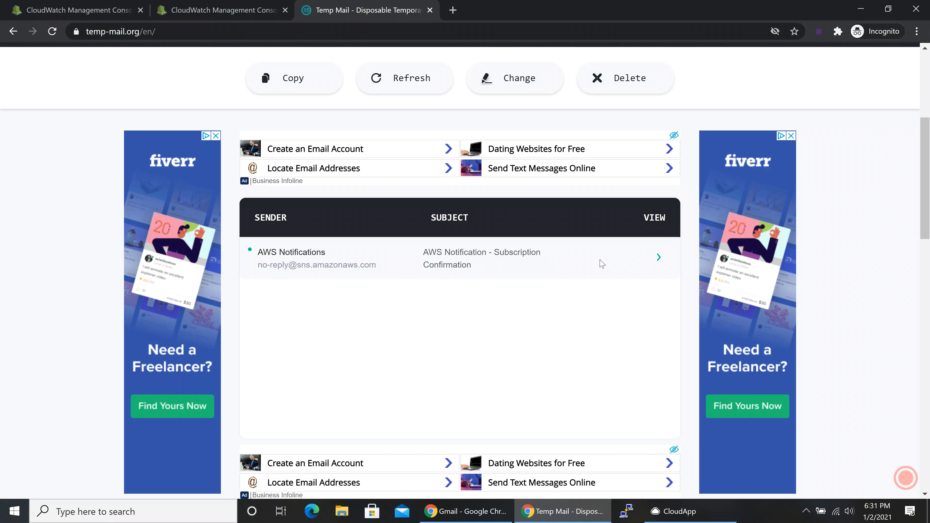
left_click(657, 257)
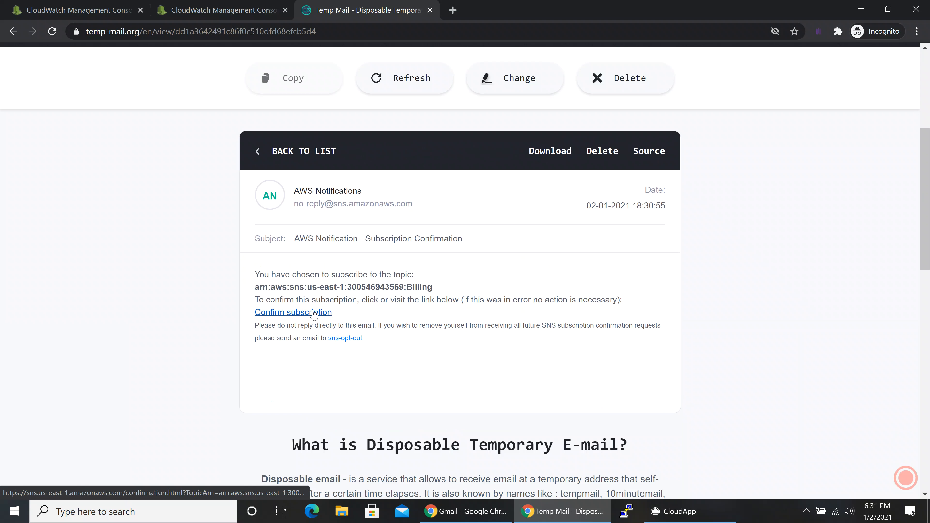
left_click(313, 312)
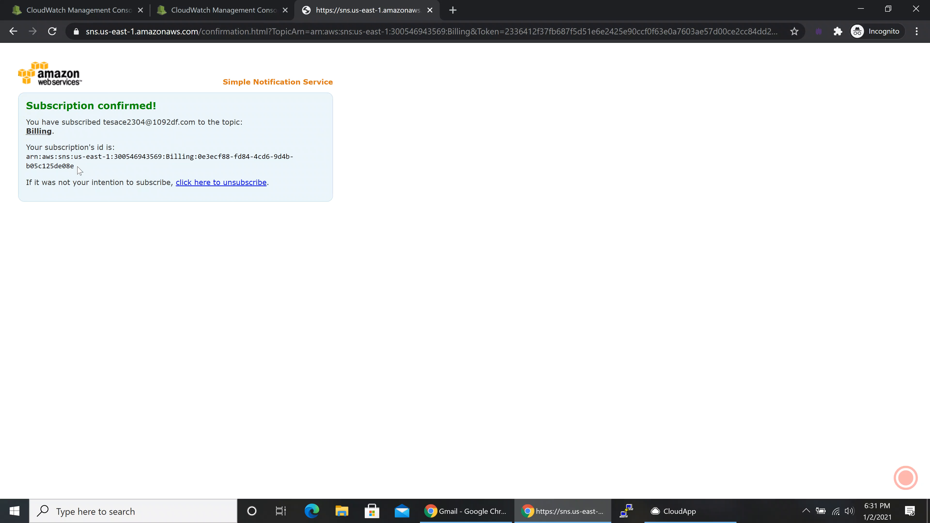
Go back to the CloudWatch alarm form after the 'Subscription confirmed!' page.
left_click(218, 11)
Review the notification settings and advance to the name and description page.
scroll(295, 375, "down", 3)
scroll(289, 382, "down", 2)
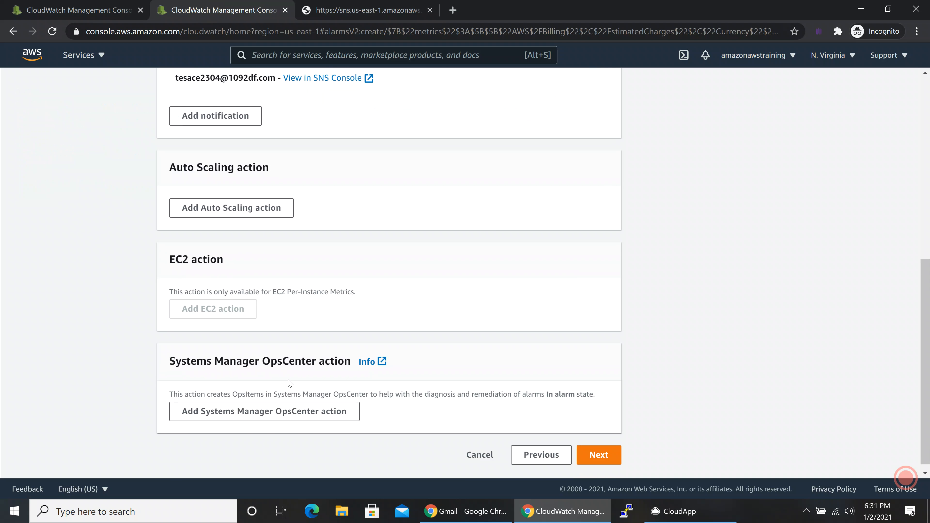
scroll(290, 378, "up", 4)
scroll(333, 297, "up", 5)
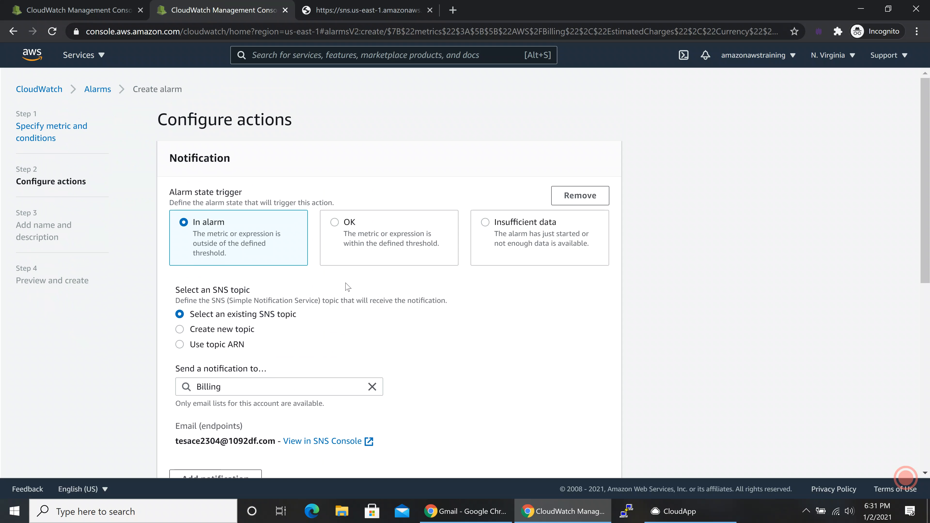
scroll(409, 321, "down", 6)
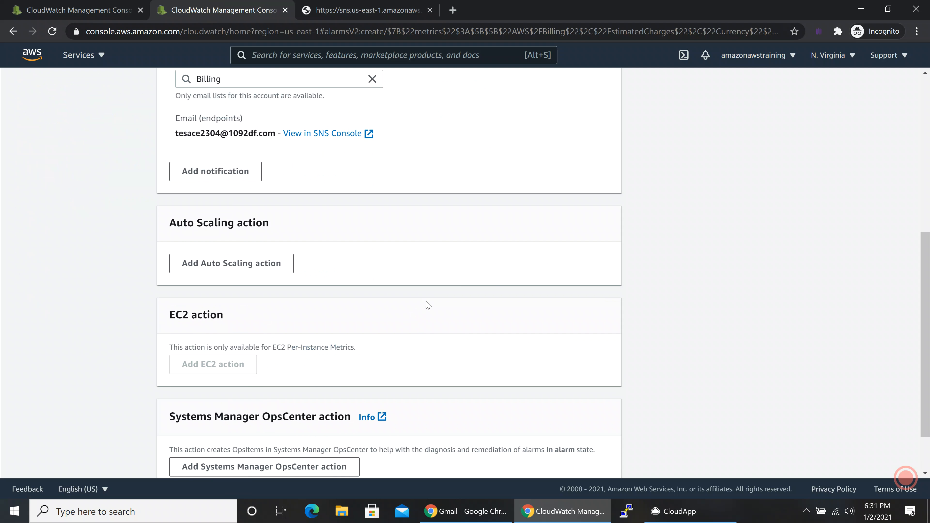
scroll(427, 304, "down", 2)
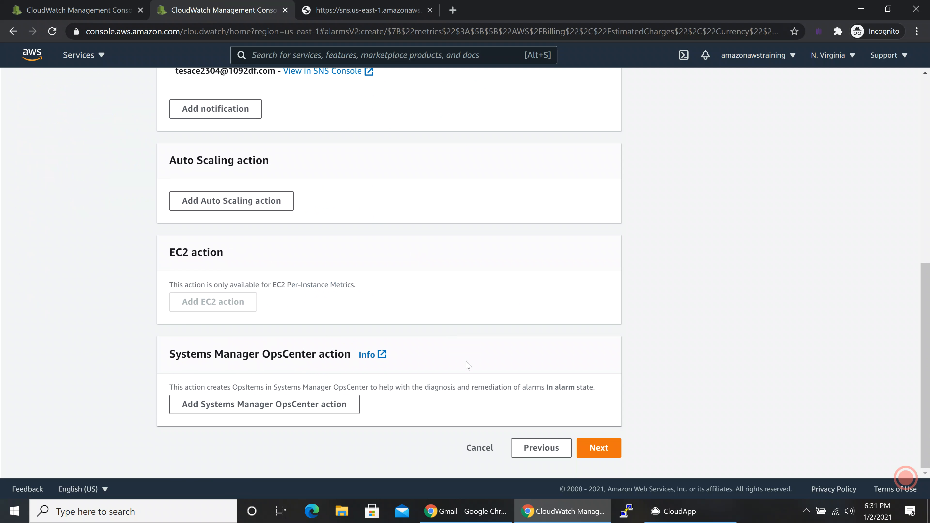
left_click(597, 447)
Name the alarm 'Billing Alarm' with description 'Send notification to email if the USD value exceeds'.
left_click(241, 209)
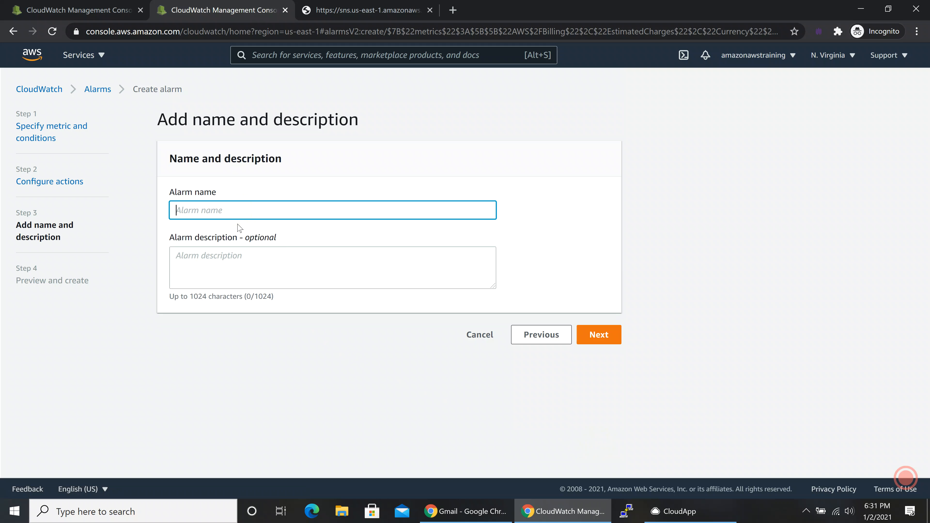
type("Billing Alarm thre")
key("Tab")
type("Send notifi")
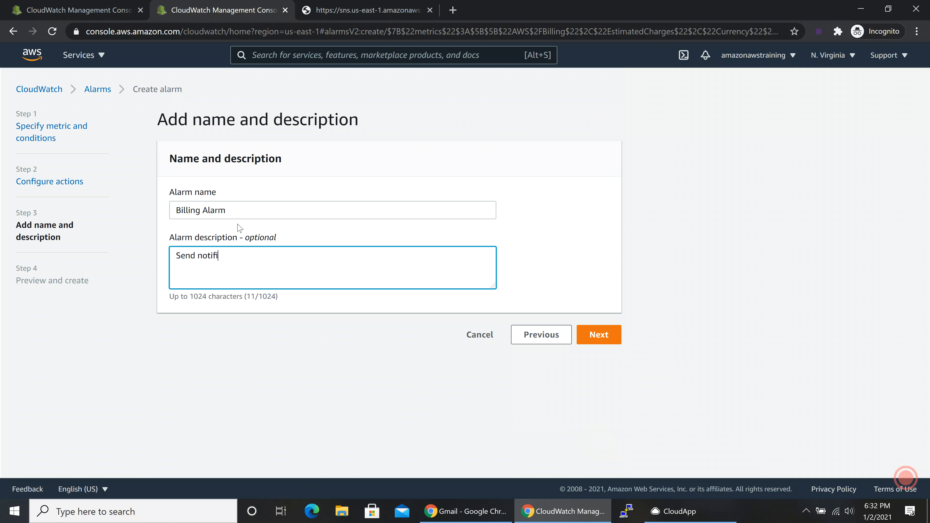
type("cation to email if the USD value e")
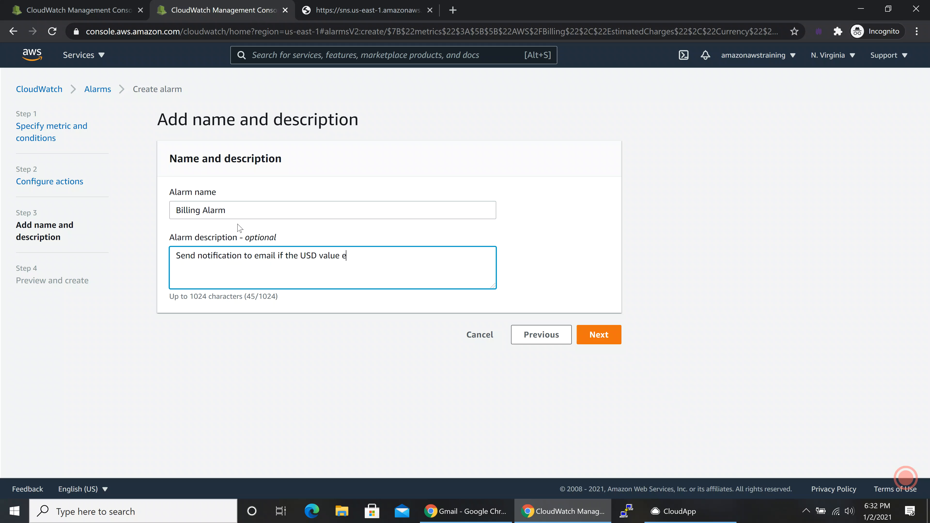
type("xceeds 10.")
Review the alarm preview and create the Billing Alarm.
left_click(598, 335)
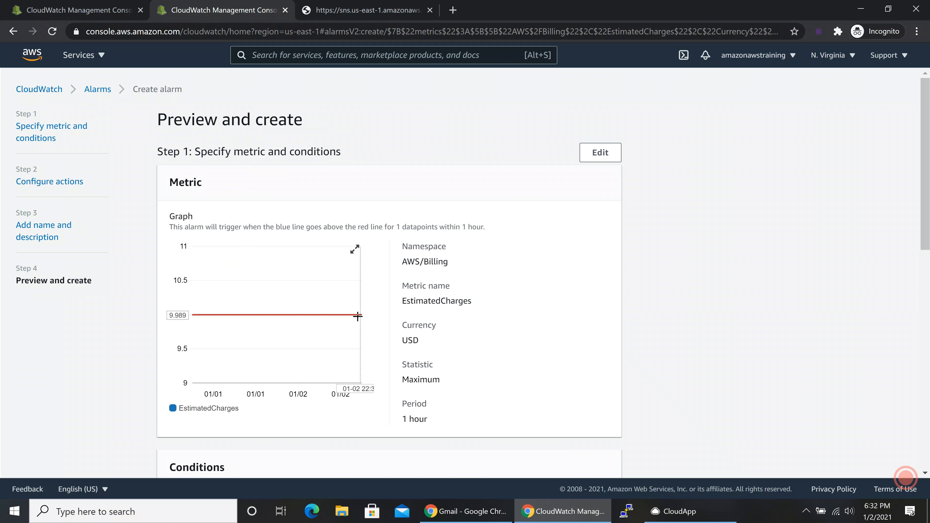
scroll(273, 325, "down", 10)
scroll(274, 327, "down", 2)
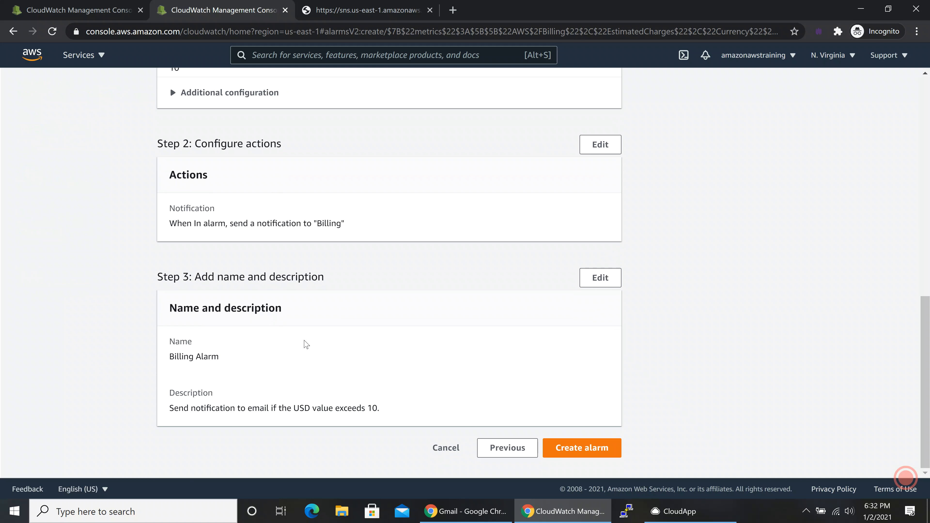
left_click(569, 449)
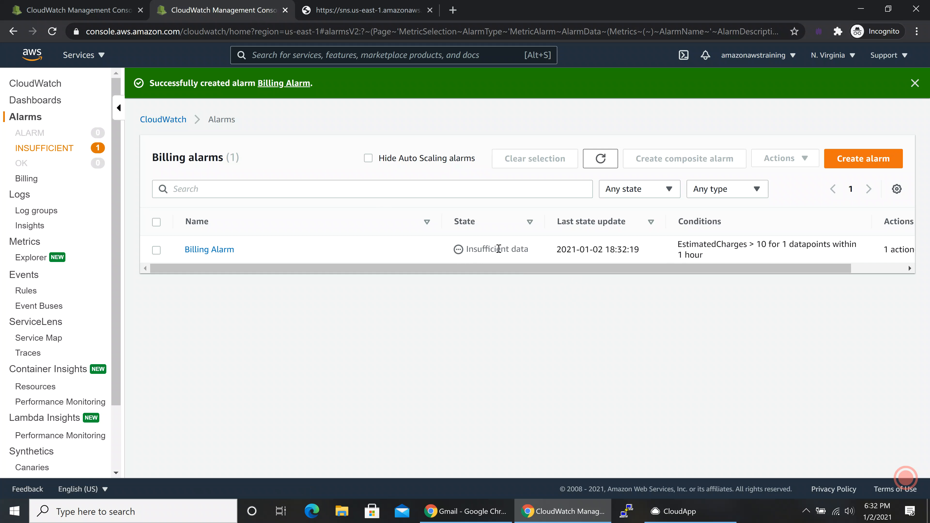
Refresh the alarms list and check Billing Alarm's condition, EstimatedCharges > 10 within 1 hour.
mouse_move(472, 271)
left_mouse_down()
mouse_move(519, 271)
mouse_move(470, 271)
left_mouse_up()
left_click_drag(703, 256, 679, 256)
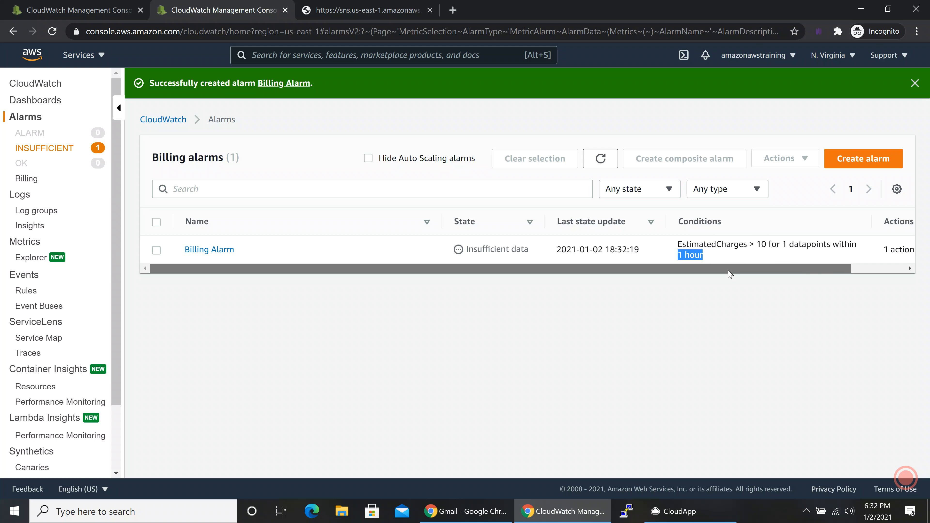
left_click_drag(726, 270, 815, 276)
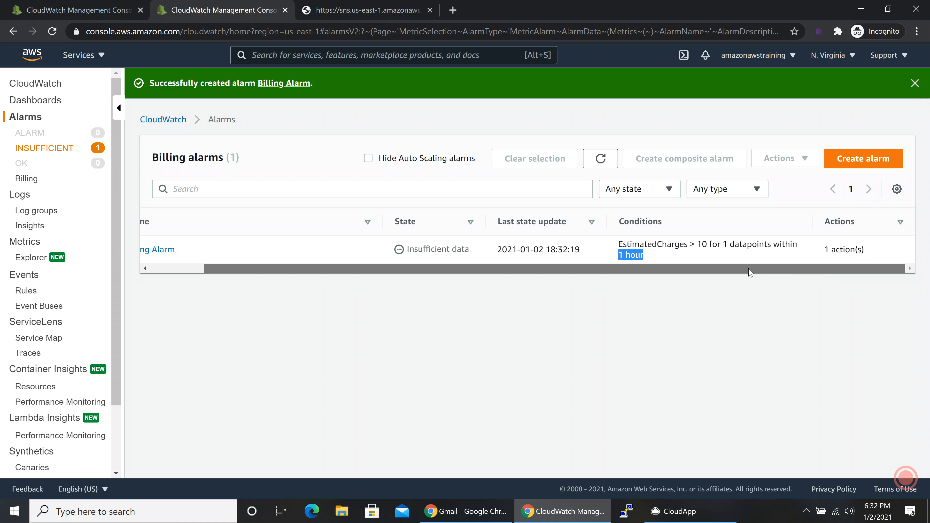
left_click(600, 158)
left_click_drag(513, 265, 615, 273)
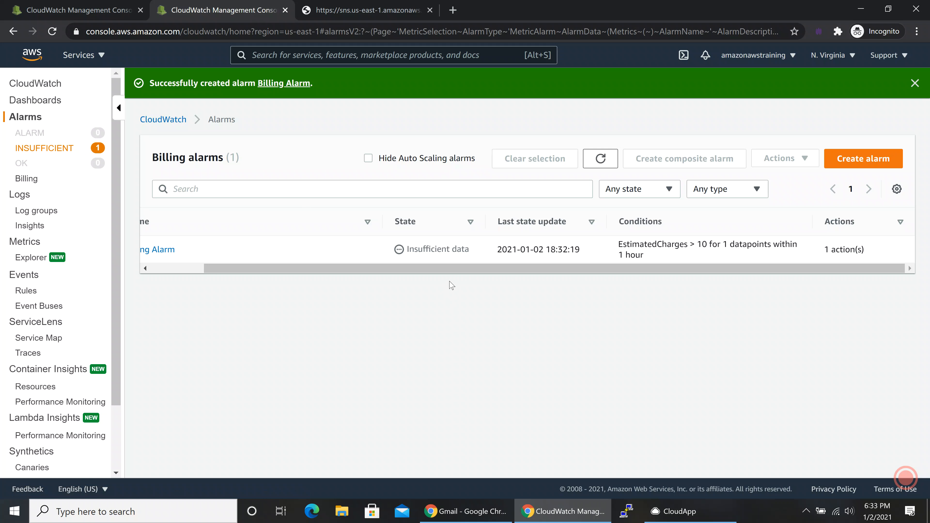
left_click_drag(432, 272, 235, 263)
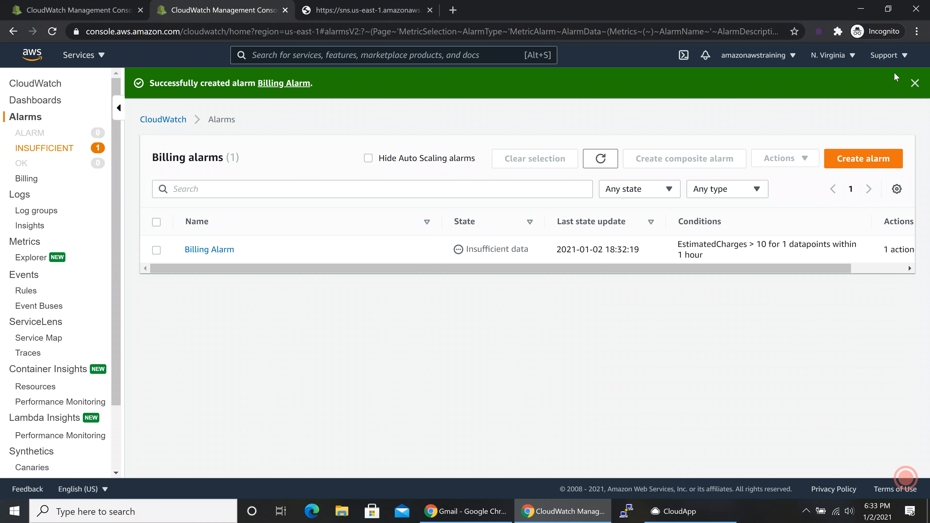
Dismiss the alarm-created banner and try the Insufficient data and OK state filters.
left_click(914, 84)
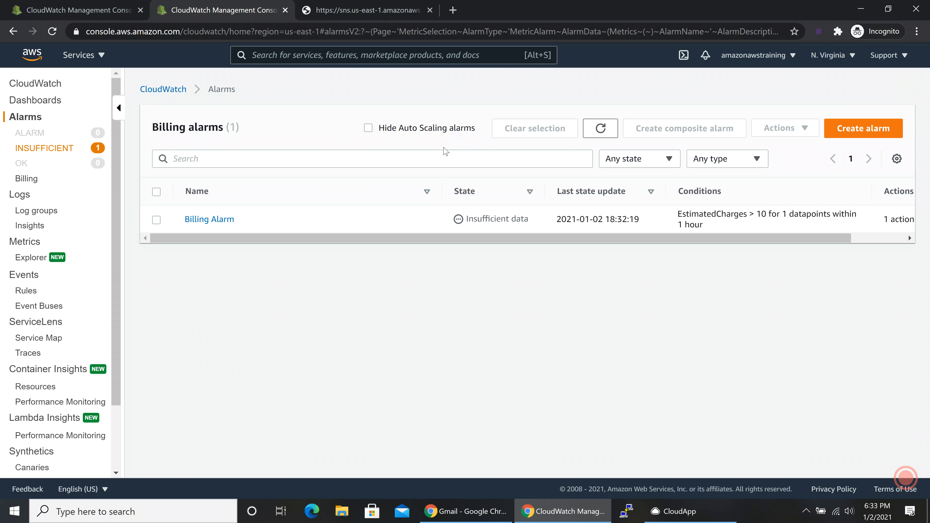
left_click(32, 151)
left_click(22, 163)
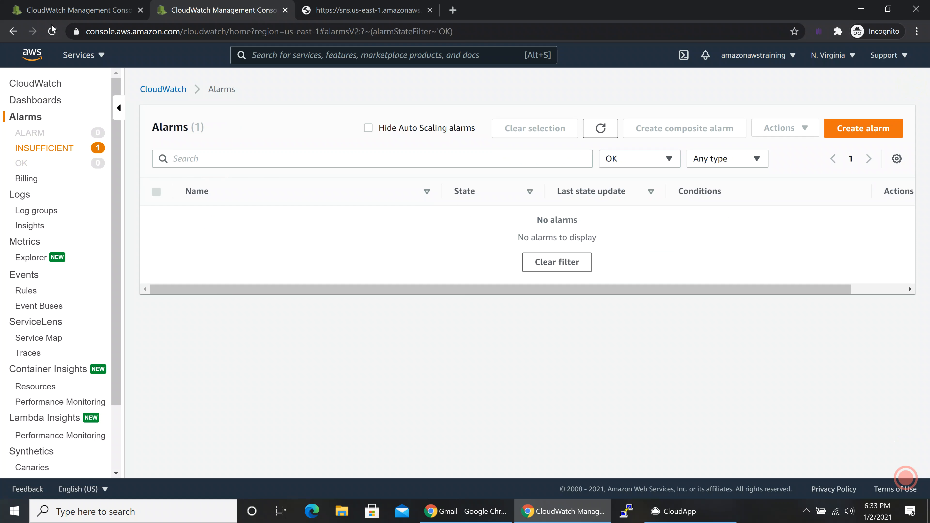
left_click(53, 32)
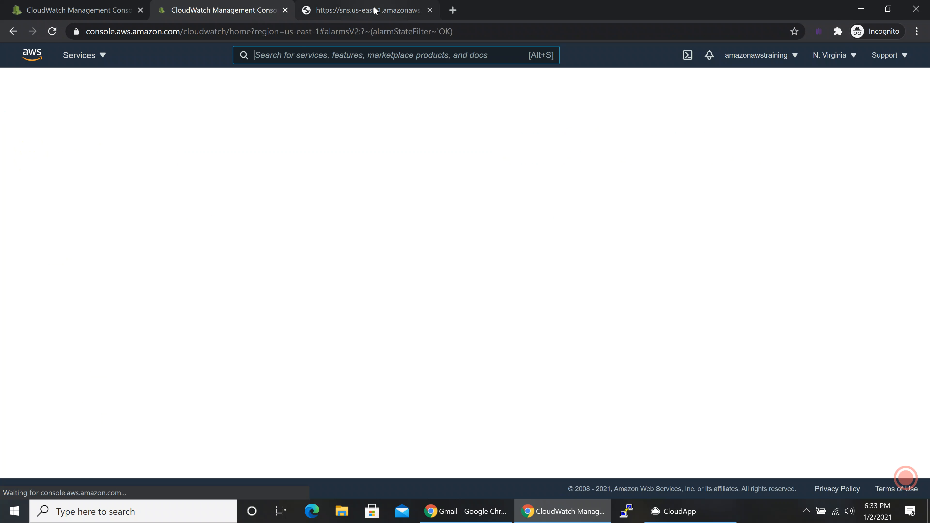
Close the SNS confirmation tab, filter to Insufficient data, and open Billing Alarm's details.
left_click(375, 11)
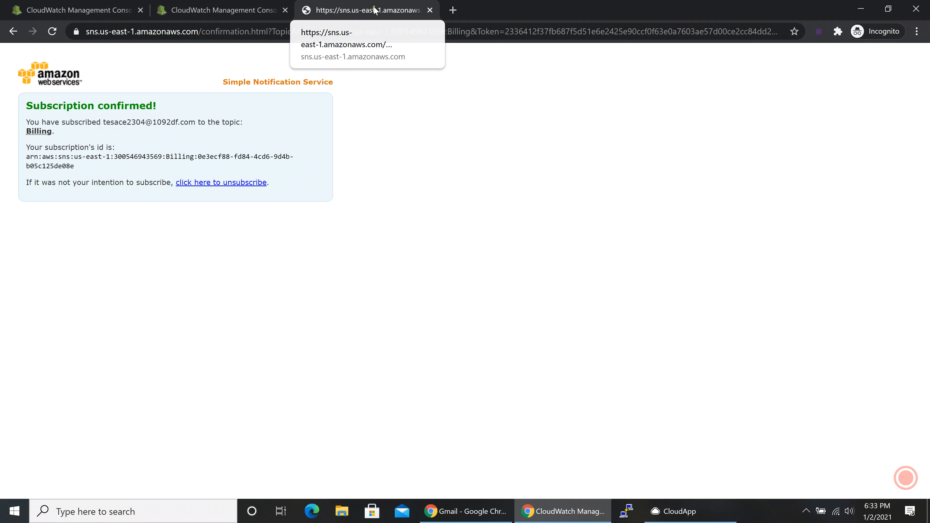
left_click(429, 10)
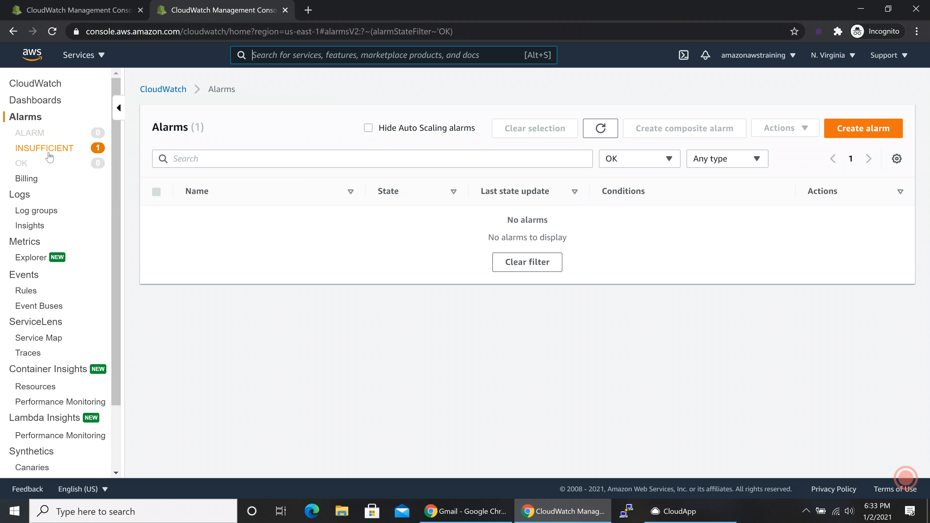
left_click(49, 154)
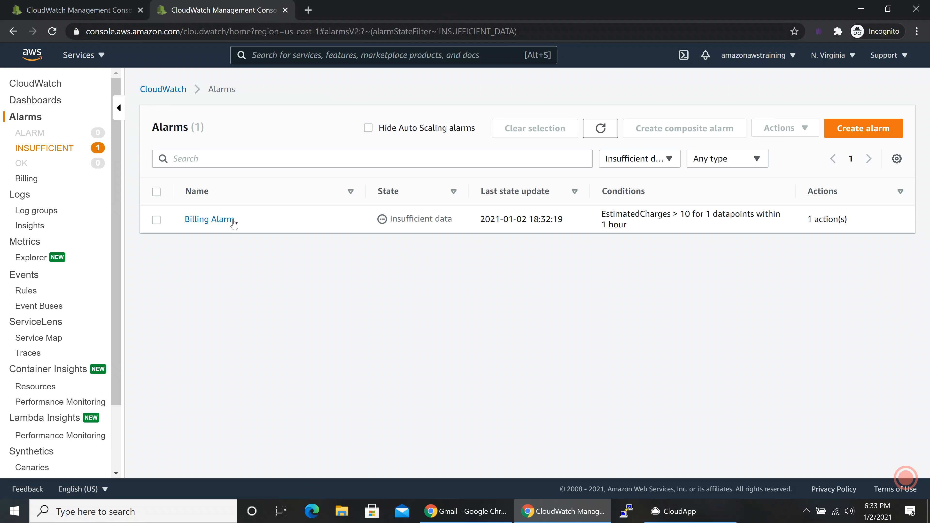
left_click(210, 219)
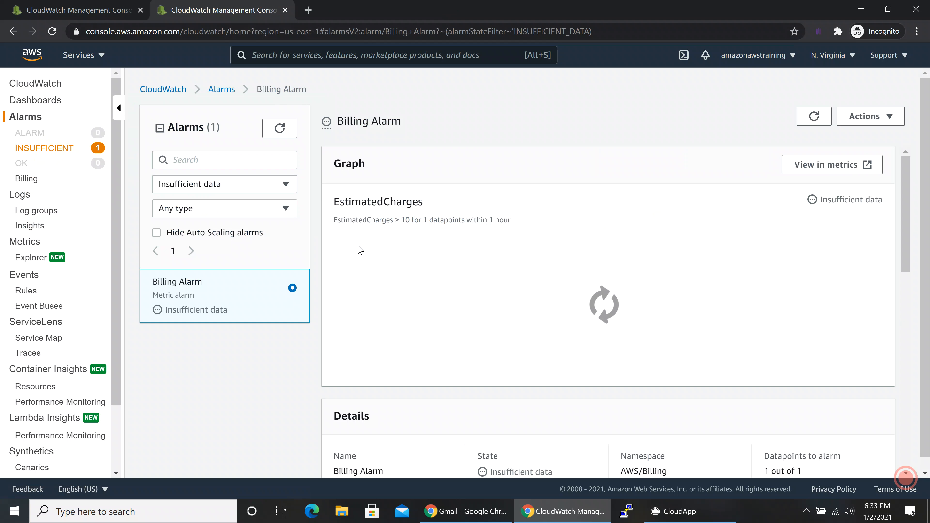
scroll(361, 250, "down", 5)
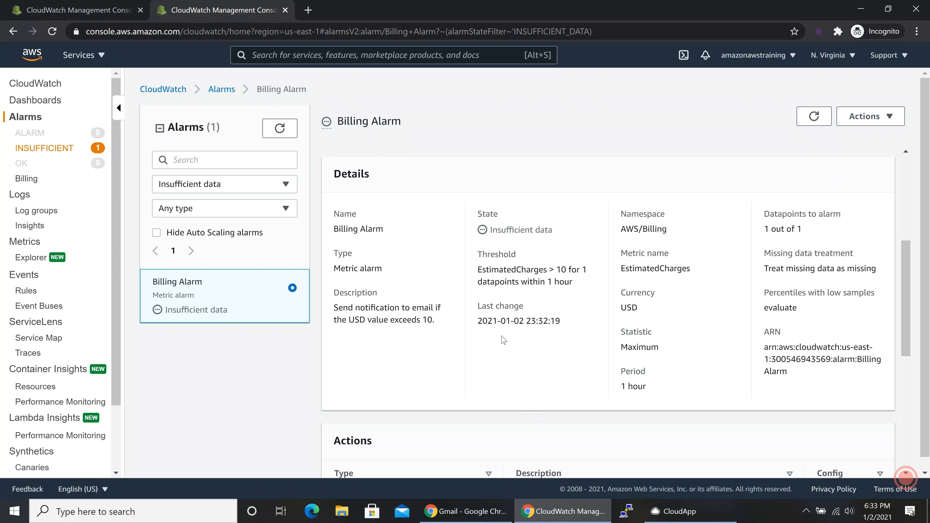
scroll(510, 339, "up", 5)
scroll(510, 339, "down", 1)
scroll(509, 339, "down", 5)
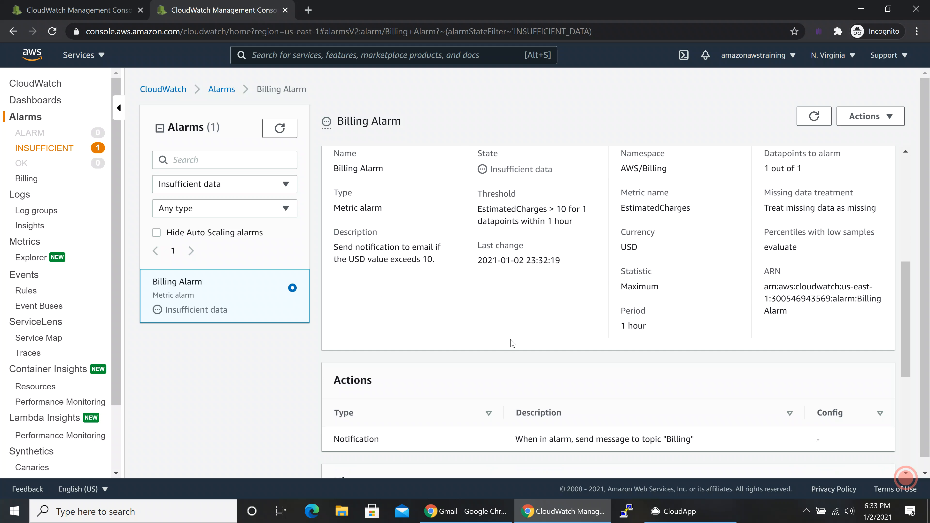
scroll(512, 343, "down", 5)
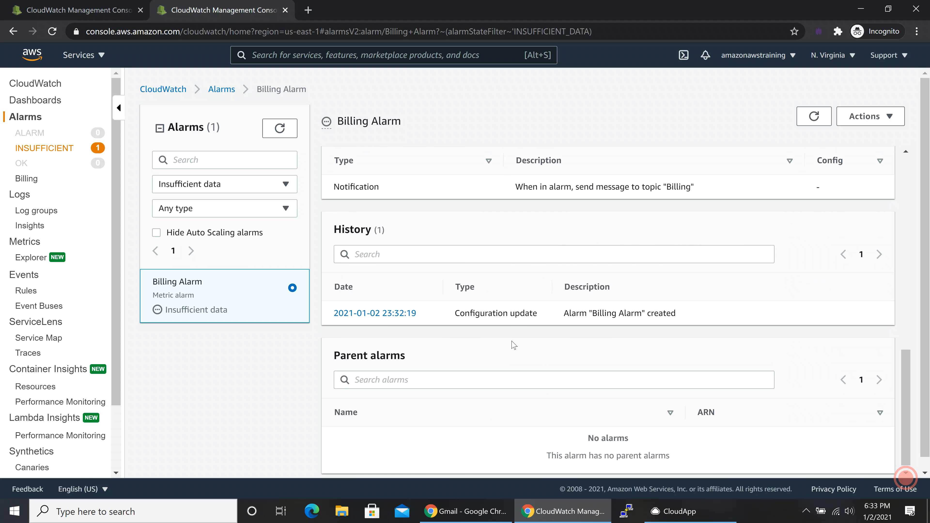
scroll(513, 344, "up", 8)
scroll(513, 344, "up", 3)
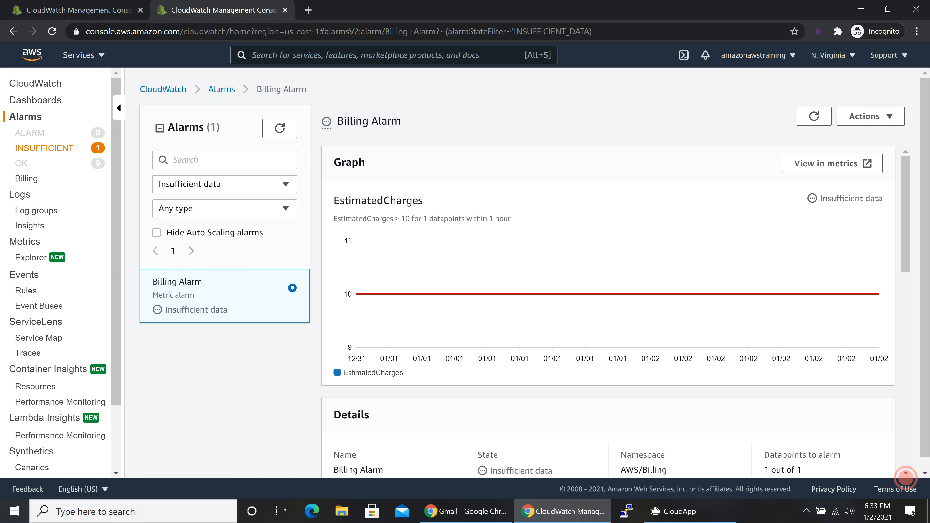
scroll(512, 341, "down", 3)
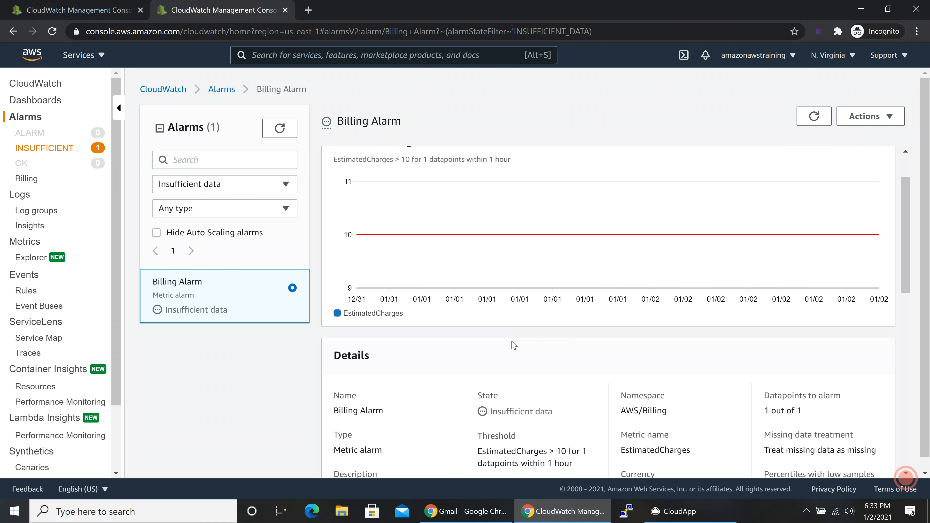
scroll(513, 342, "down", 5)
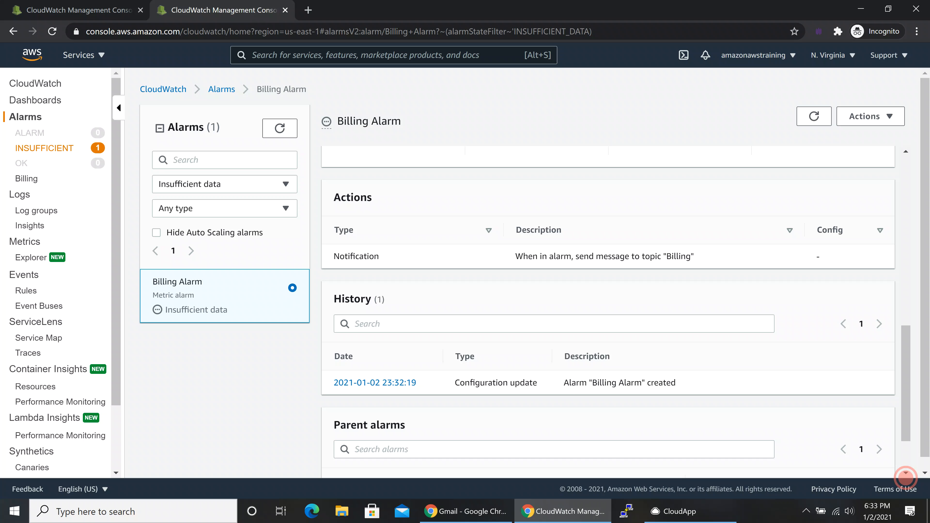
scroll(905, 477, "down", 2)
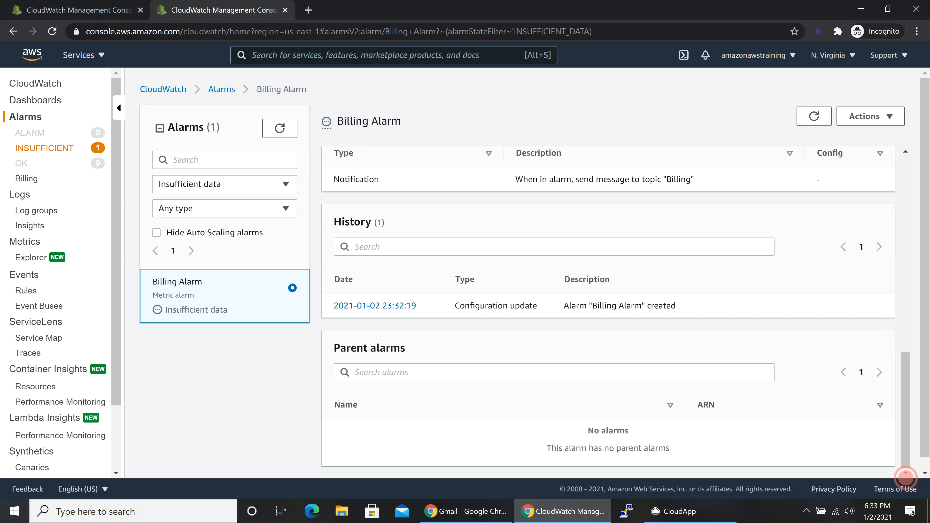